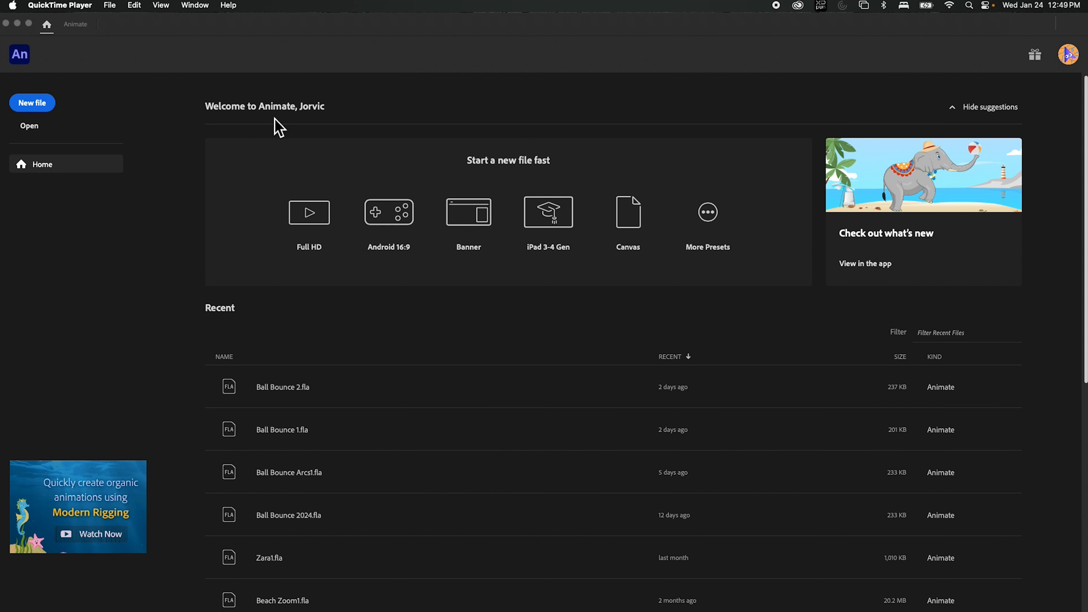
Step: Create a new blank Full HD 1920×1080 document from the start screen
{"action": "left_click", "coordinate": [36, 108]}
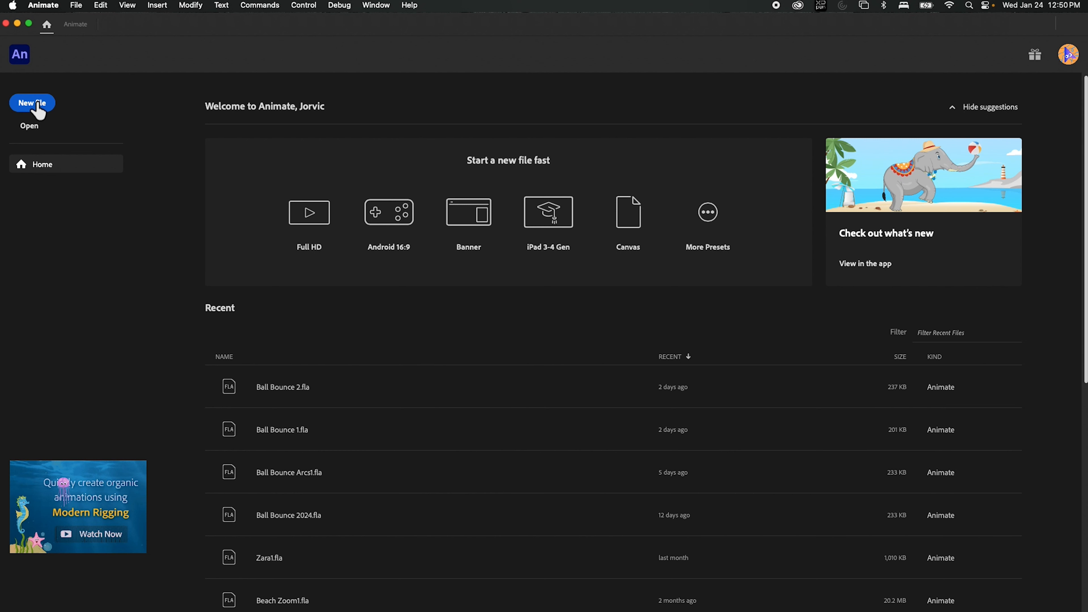
{"action": "left_click", "coordinate": [37, 102]}
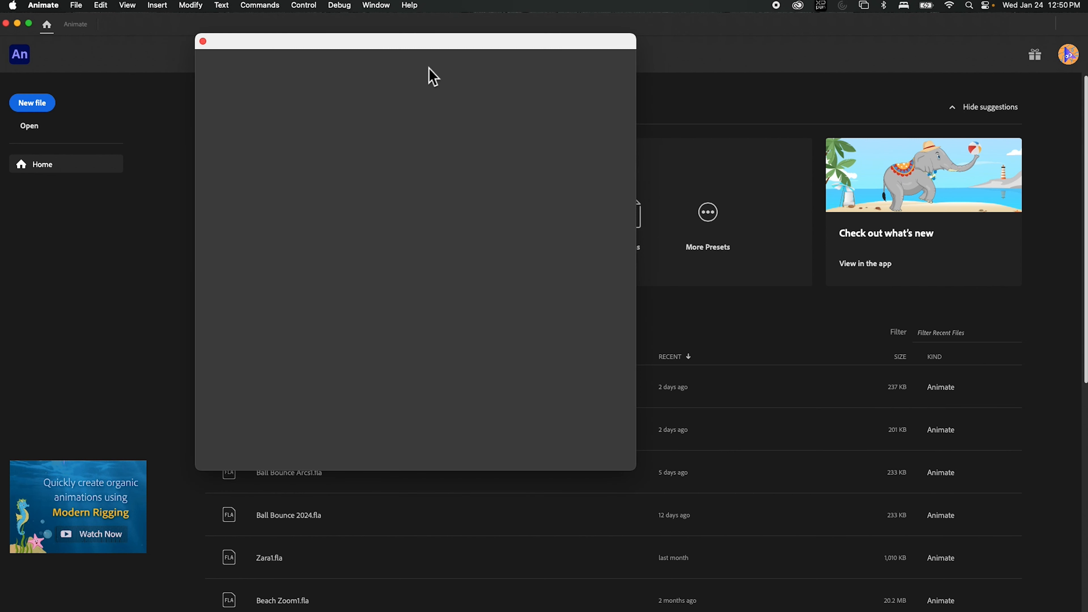
{"action": "left_click_drag", "start_coordinate": [351, 46], "coordinate": [265, 37]}
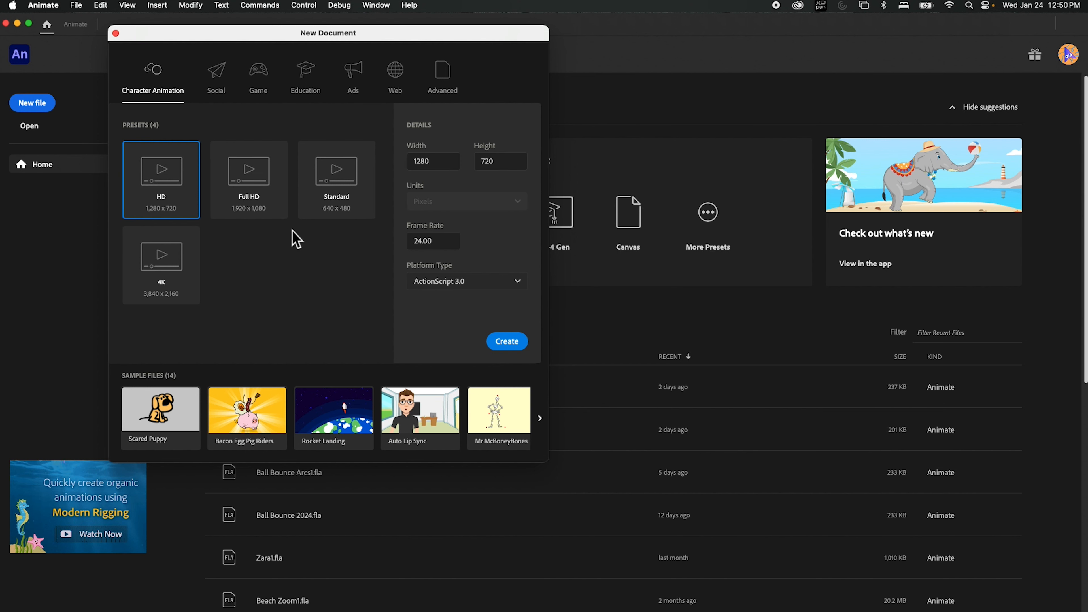
{"action": "left_click", "coordinate": [253, 193]}
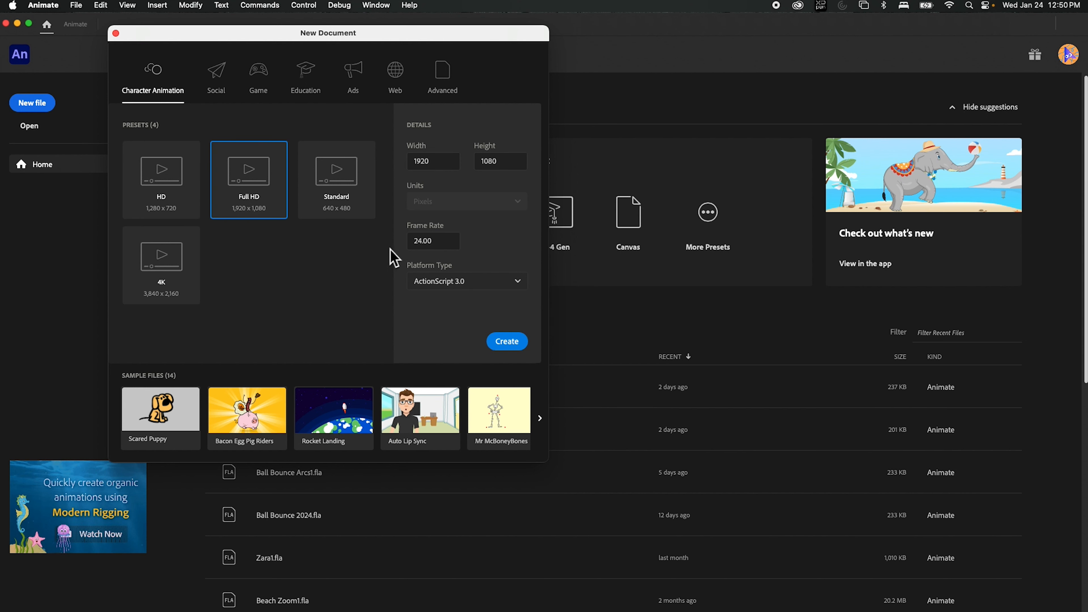
{"action": "left_click", "coordinate": [517, 348]}
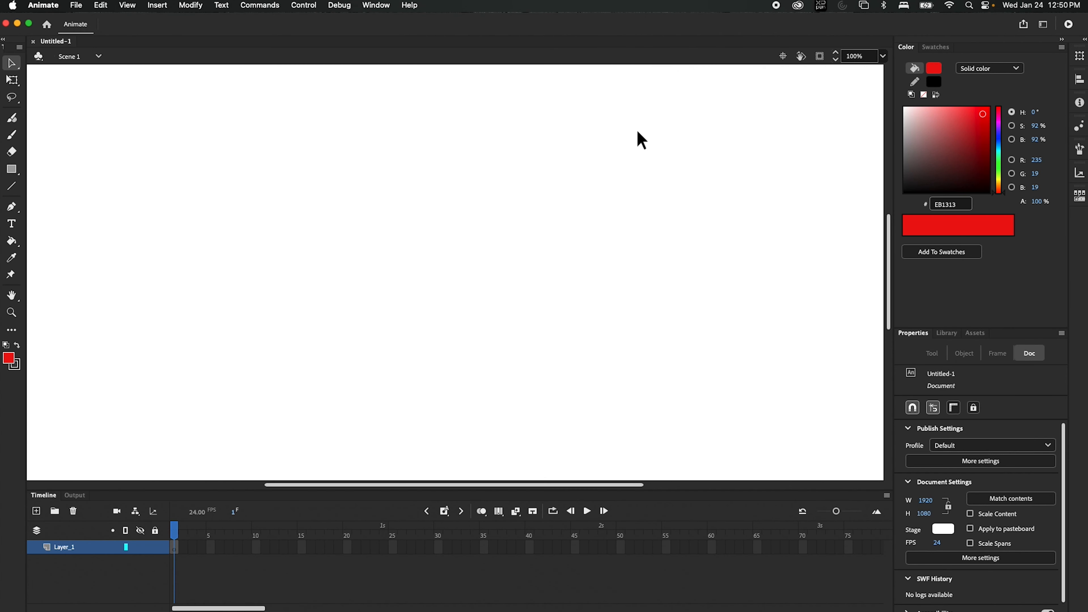
Step: Fit the stage in the window and rename Layer_1 to 'sketch'
{"action": "left_click", "coordinate": [883, 57]}
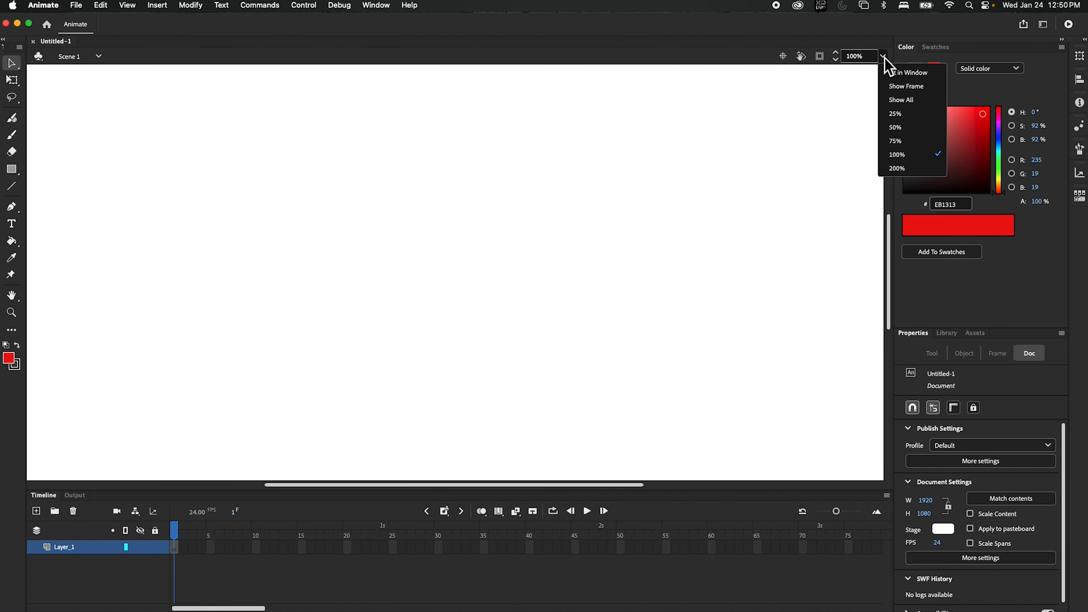
{"action": "left_click", "coordinate": [897, 77]}
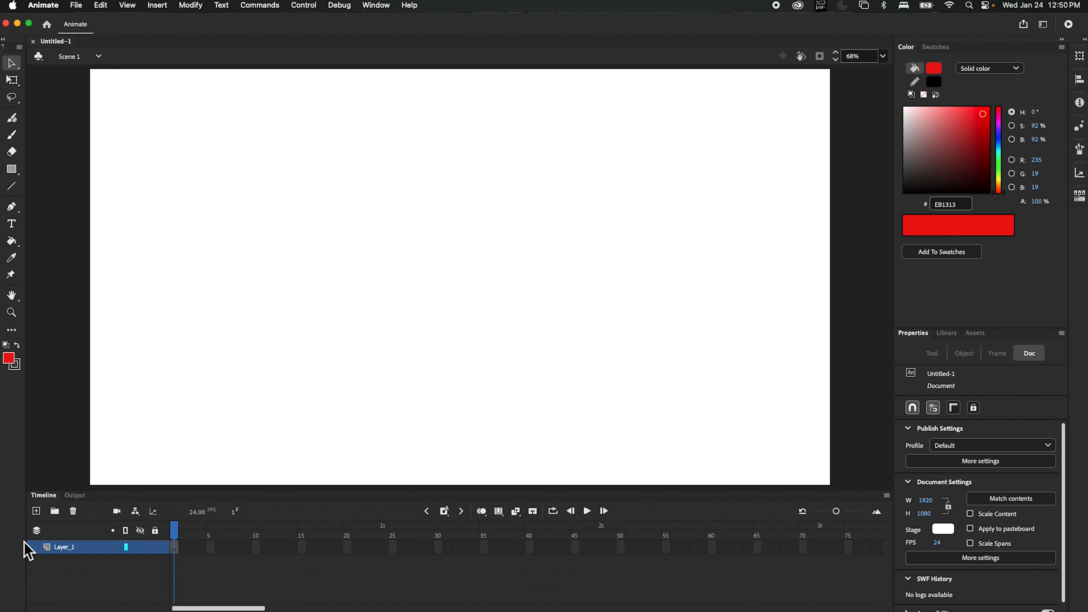
{"action": "double_click", "coordinate": [64, 548]}
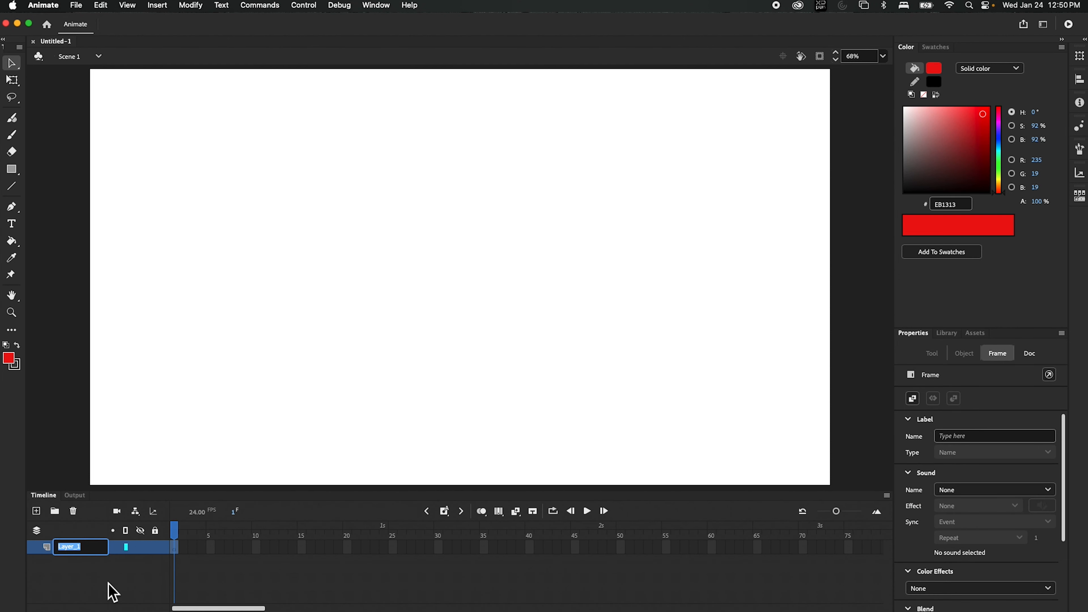
{"action": "type", "text": "sketch"}
{"action": "left_click", "coordinate": [79, 579]}
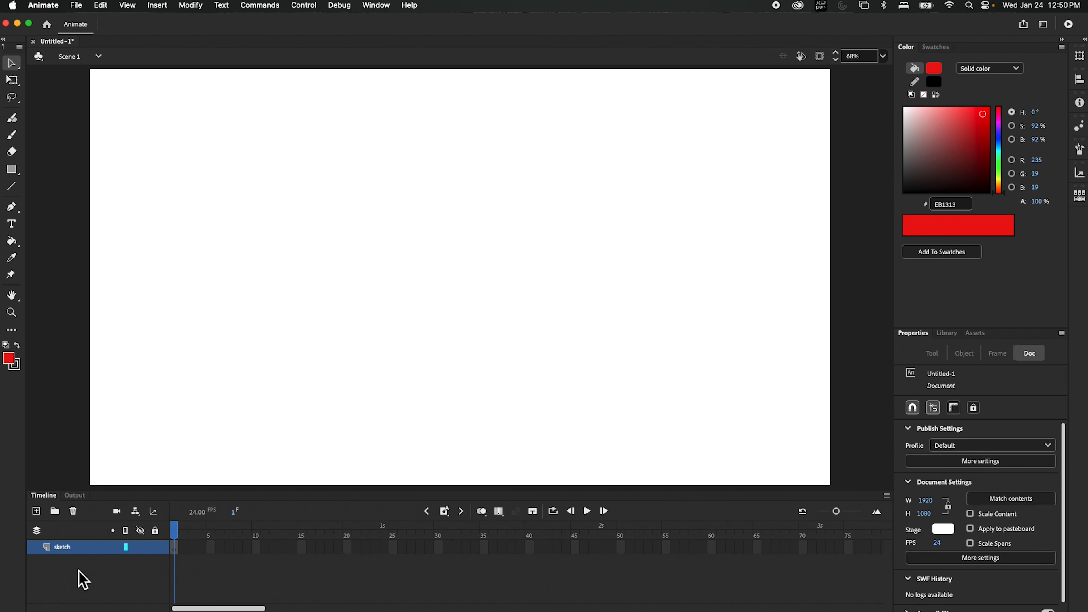
Step: Set the fill colour to cyan and select the Fluid Brush tool
{"action": "left_click", "coordinate": [10, 361]}
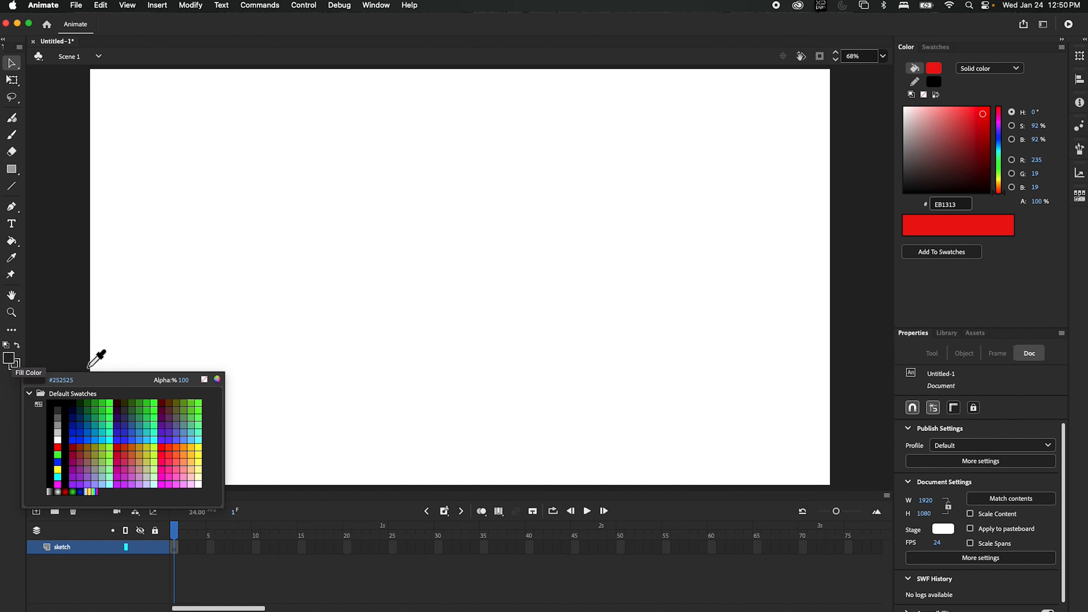
{"action": "left_click", "coordinate": [103, 441]}
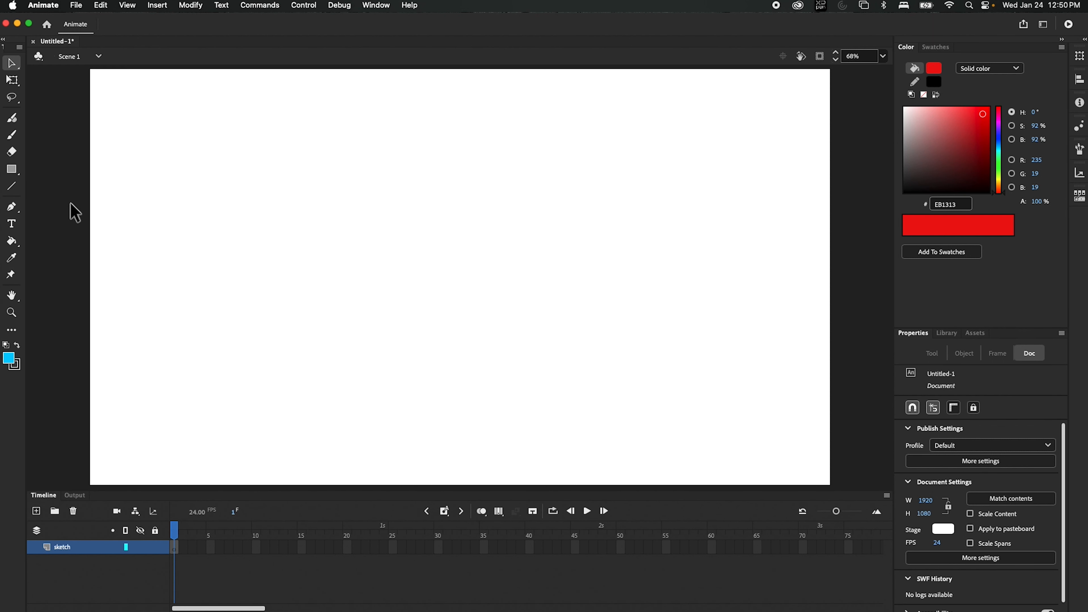
{"action": "left_click", "coordinate": [13, 120]}
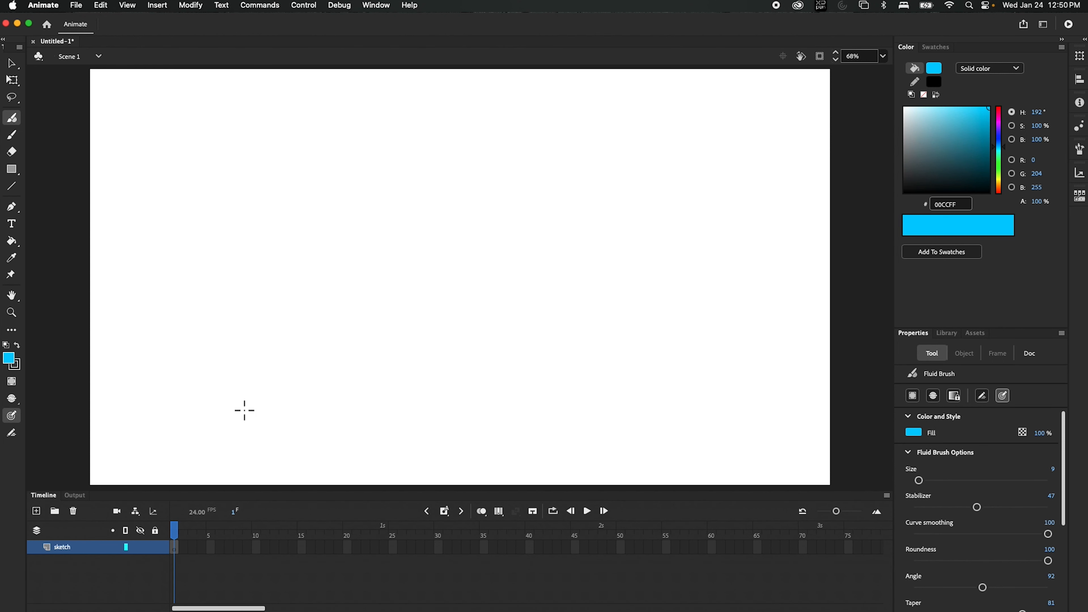
Step: Brush a long ground line, a squashed ball resting on it, and a ball near the top
{"action": "mouse_move", "coordinate": [81, 395]}
{"action": "left_mouse_down"}
{"action": "mouse_move", "coordinate": [760, 441]}
{"action": "mouse_move", "coordinate": [787, 479]}
{"action": "left_mouse_up"}
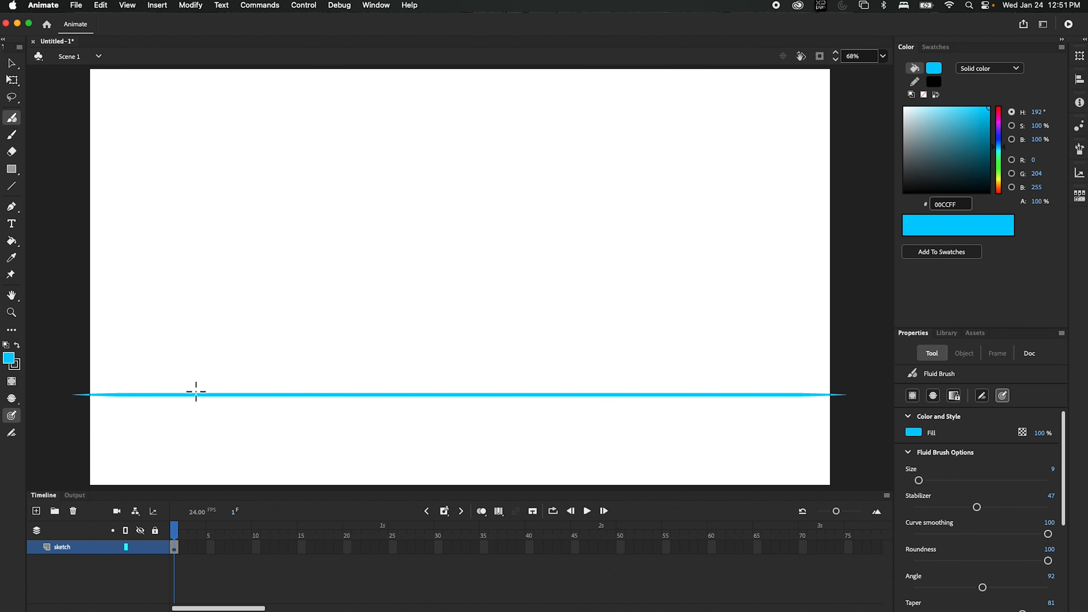
{"action": "mouse_move", "coordinate": [187, 409]}
{"action": "left_mouse_down"}
{"action": "mouse_move", "coordinate": [196, 423]}
{"action": "mouse_move", "coordinate": [213, 417]}
{"action": "mouse_move", "coordinate": [243, 434]}
{"action": "left_mouse_up"}
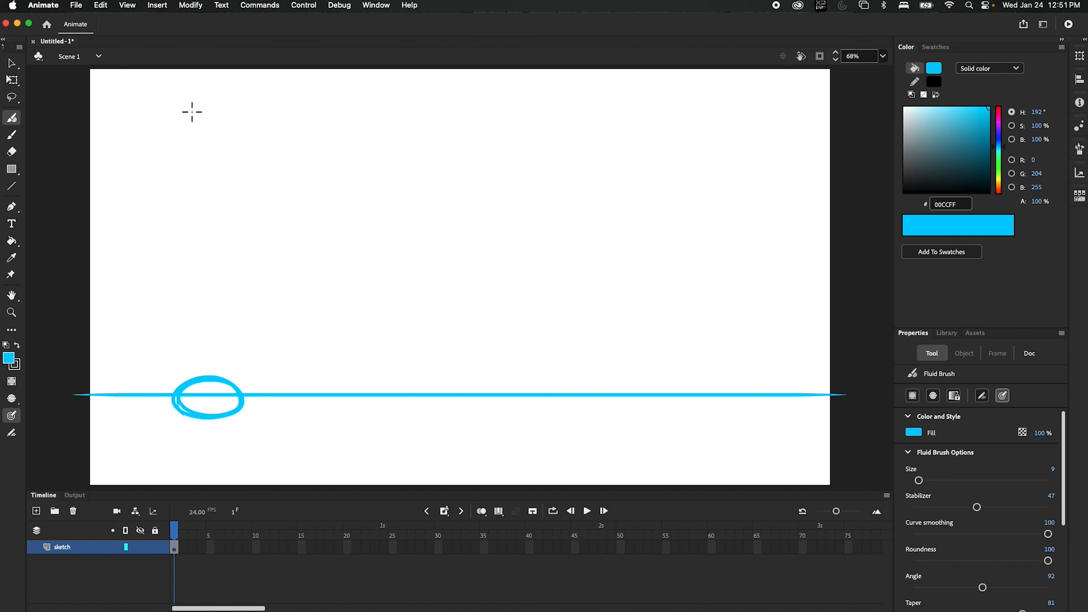
{"action": "mouse_move", "coordinate": [201, 73]}
{"action": "left_mouse_down"}
{"action": "mouse_move", "coordinate": [234, 98]}
{"action": "mouse_move", "coordinate": [218, 137]}
{"action": "left_mouse_up"}
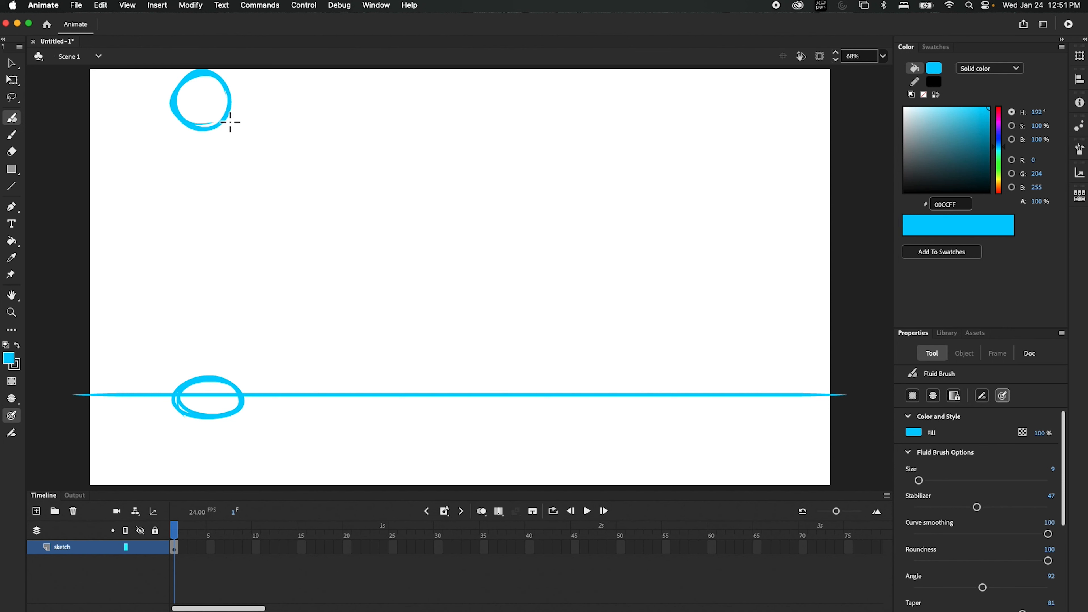
Step: Add stretch strokes and a position line to the top ball, and a curved mark under the bottom ball
{"action": "mouse_move", "coordinate": [181, 76]}
{"action": "left_mouse_down"}
{"action": "mouse_move", "coordinate": [199, 101]}
{"action": "mouse_move", "coordinate": [236, 80]}
{"action": "mouse_move", "coordinate": [206, 104]}
{"action": "mouse_move", "coordinate": [175, 72]}
{"action": "mouse_move", "coordinate": [222, 63]}
{"action": "mouse_move", "coordinate": [218, 89]}
{"action": "mouse_move", "coordinate": [197, 99]}
{"action": "mouse_move", "coordinate": [227, 60]}
{"action": "left_mouse_up"}
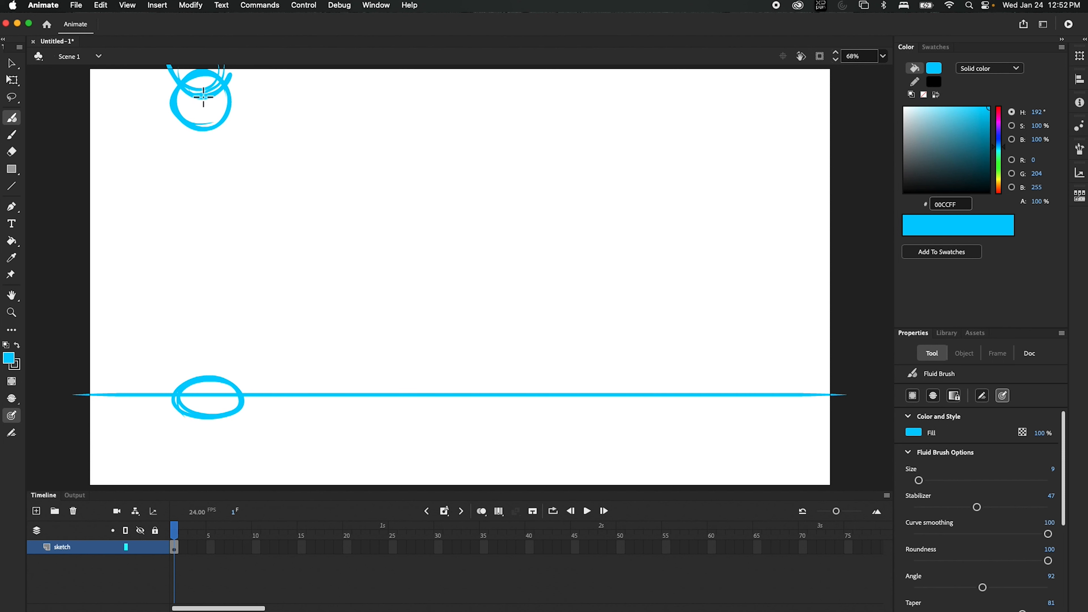
{"action": "left_click_drag", "start_coordinate": [153, 96], "coordinate": [188, 99]}
{"action": "mouse_move", "coordinate": [168, 421]}
{"action": "left_mouse_down"}
{"action": "mouse_move", "coordinate": [155, 418]}
{"action": "mouse_move", "coordinate": [223, 425]}
{"action": "left_mouse_up"}
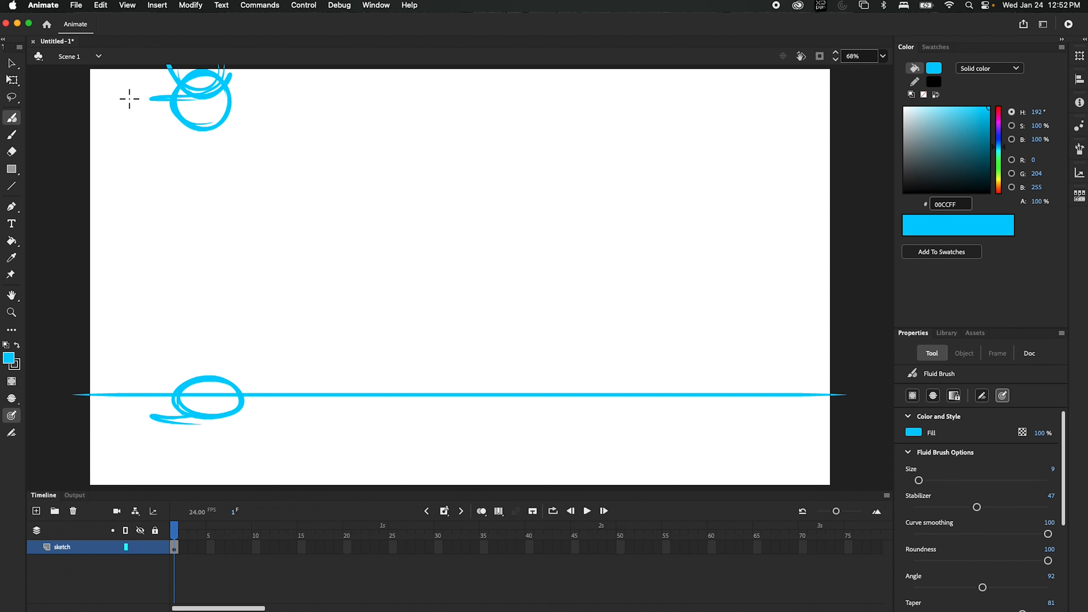
Step: Write 3 beside the top ball and 15 beside the bottom ball
{"action": "left_click_drag", "start_coordinate": [124, 94], "coordinate": [137, 121]}
{"action": "left_click_drag", "start_coordinate": [127, 410], "coordinate": [128, 421]}
{"action": "left_click_drag", "start_coordinate": [137, 410], "coordinate": [137, 427]}
{"action": "left_click_drag", "start_coordinate": [125, 408], "coordinate": [129, 422]}
Step: Enlarge the brush and draw a thick short dash at mid-height on the left
{"action": "key", "text": "]"}
{"action": "key", "text": "]"}
{"action": "key", "text": "]"}
{"action": "left_click_drag", "start_coordinate": [165, 253], "coordinate": [178, 251]}
{"action": "left_click_drag", "start_coordinate": [172, 252], "coordinate": [188, 254]}
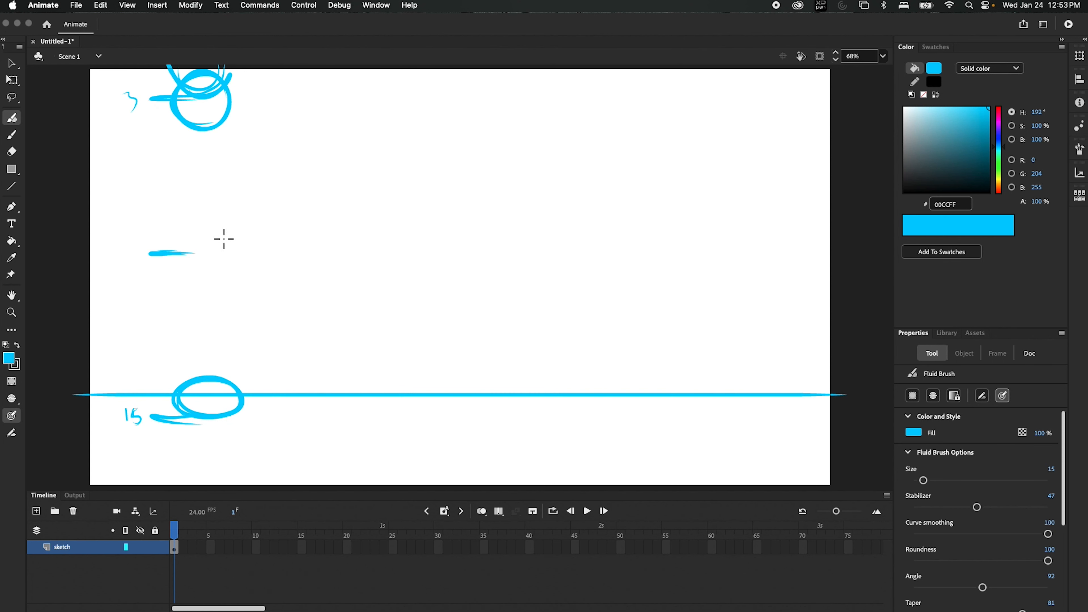
Step: Draw a middle ball labelled 9, undo a stray stroke, and add a short dash above it
{"action": "mouse_move", "coordinate": [216, 253]}
{"action": "left_mouse_down"}
{"action": "mouse_move", "coordinate": [194, 241]}
{"action": "mouse_move", "coordinate": [189, 216]}
{"action": "mouse_move", "coordinate": [227, 214]}
{"action": "mouse_move", "coordinate": [230, 229]}
{"action": "left_mouse_up"}
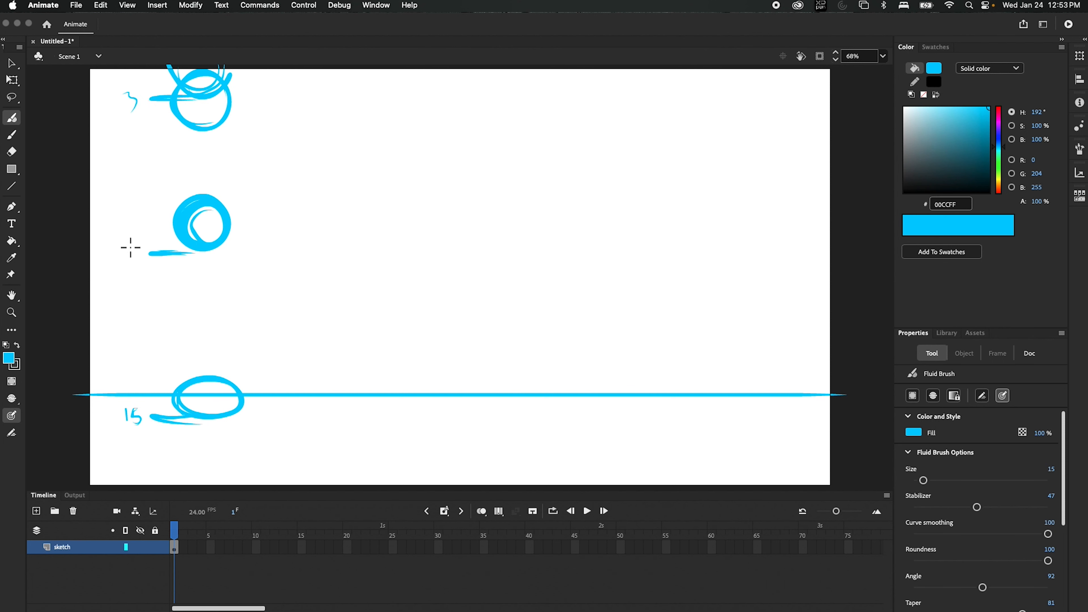
{"action": "left_click_drag", "start_coordinate": [129, 241], "coordinate": [128, 256]}
{"action": "key", "text": "super+z"}
{"action": "left_click_drag", "start_coordinate": [158, 192], "coordinate": [170, 192]}
{"action": "left_click_drag", "start_coordinate": [161, 145], "coordinate": [158, 146]}
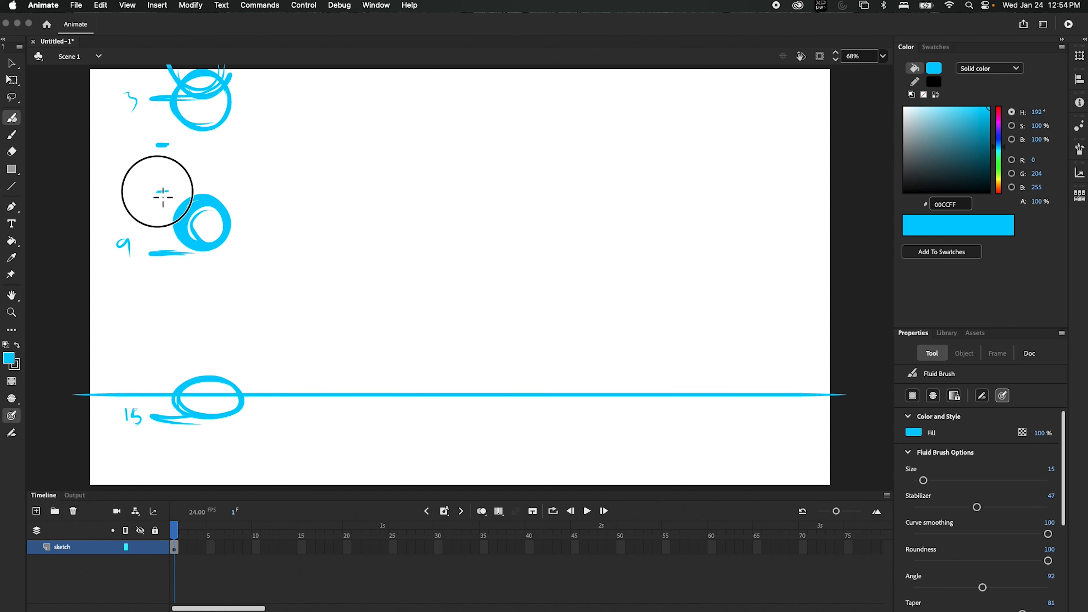
Step: Draw horizontal position lines between the top, middle and ground balls
{"action": "left_click_drag", "start_coordinate": [151, 194], "coordinate": [253, 192]}
{"action": "left_click_drag", "start_coordinate": [138, 149], "coordinate": [250, 148]}
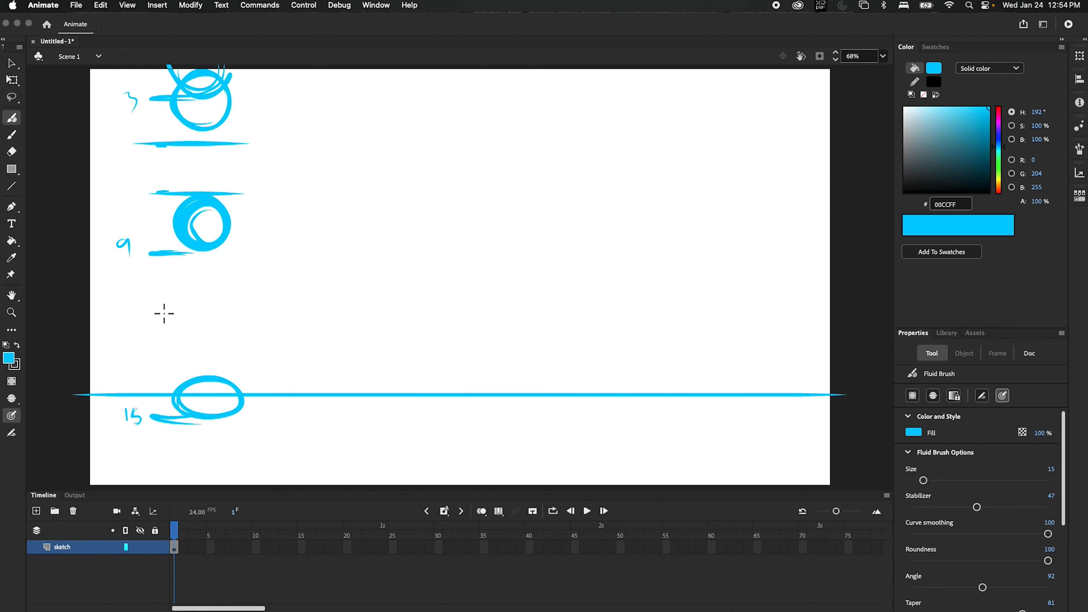
{"action": "left_click_drag", "start_coordinate": [185, 308], "coordinate": [156, 310]}
{"action": "left_click_drag", "start_coordinate": [150, 357], "coordinate": [225, 356]}
{"action": "left_click_drag", "start_coordinate": [173, 309], "coordinate": [253, 304]}
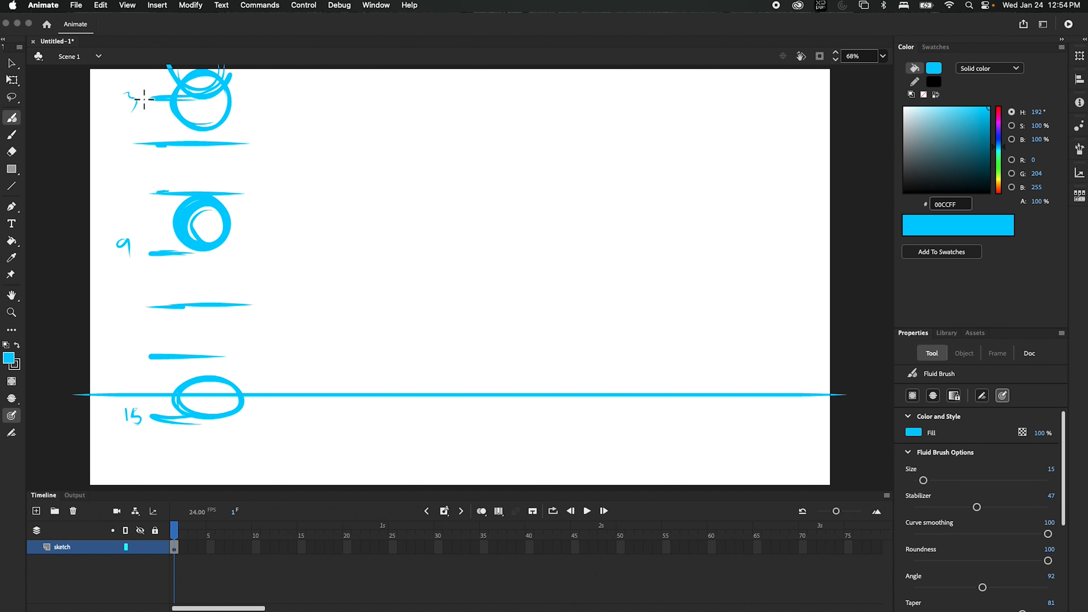
Step: Number the lines 5, 7, 11 and 13, then select frames 1–96 on the sketch layer
{"action": "left_click_drag", "start_coordinate": [128, 137], "coordinate": [121, 148]}
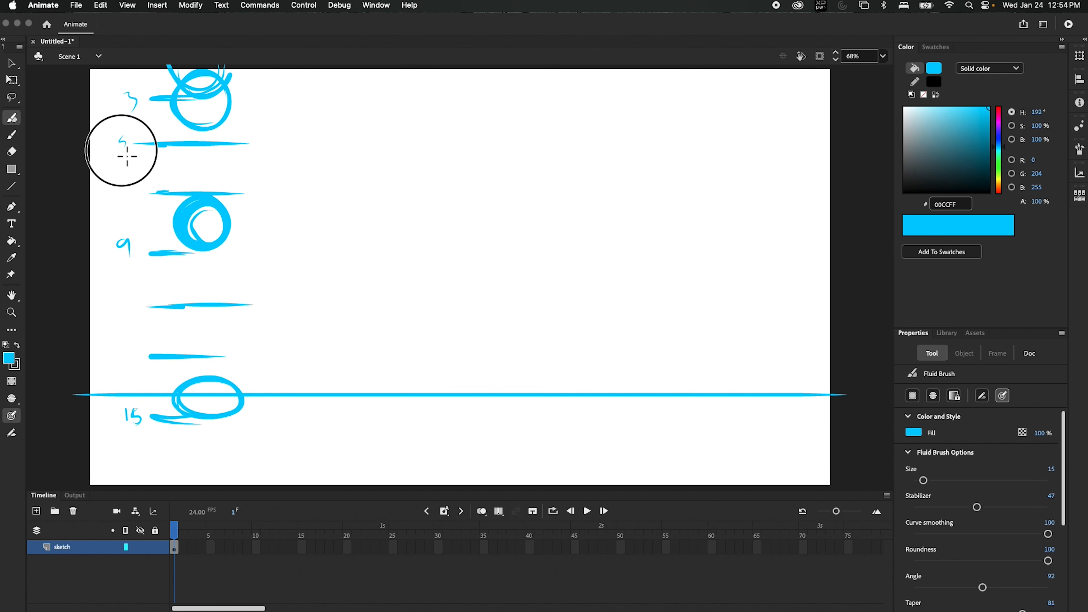
{"action": "left_click_drag", "start_coordinate": [125, 197], "coordinate": [135, 201]}
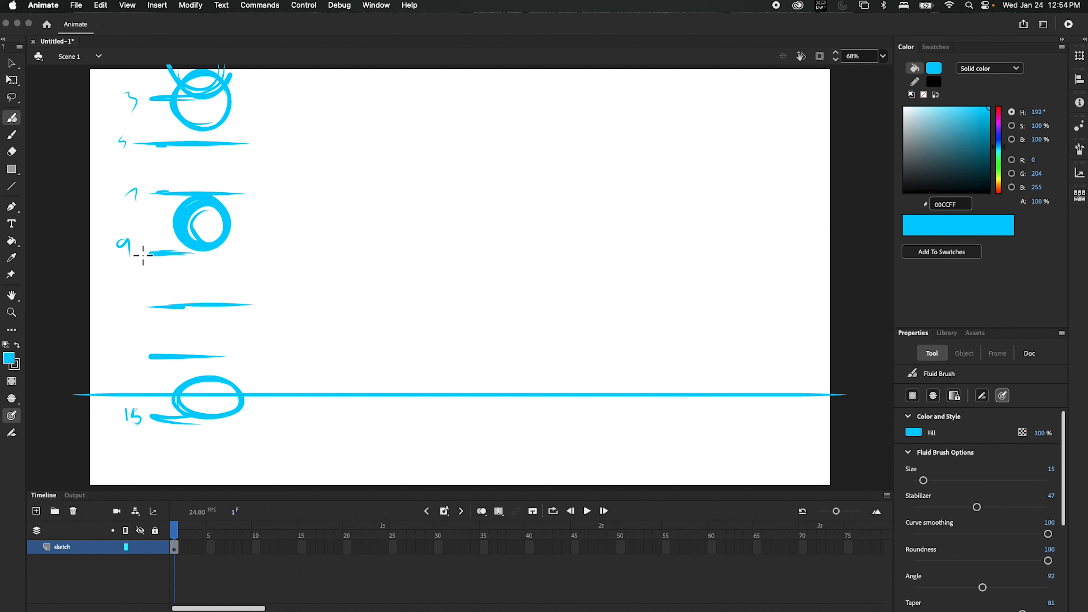
{"action": "left_click_drag", "start_coordinate": [127, 300], "coordinate": [132, 362]}
{"action": "left_click_drag", "start_coordinate": [837, 512], "coordinate": [832, 512]}
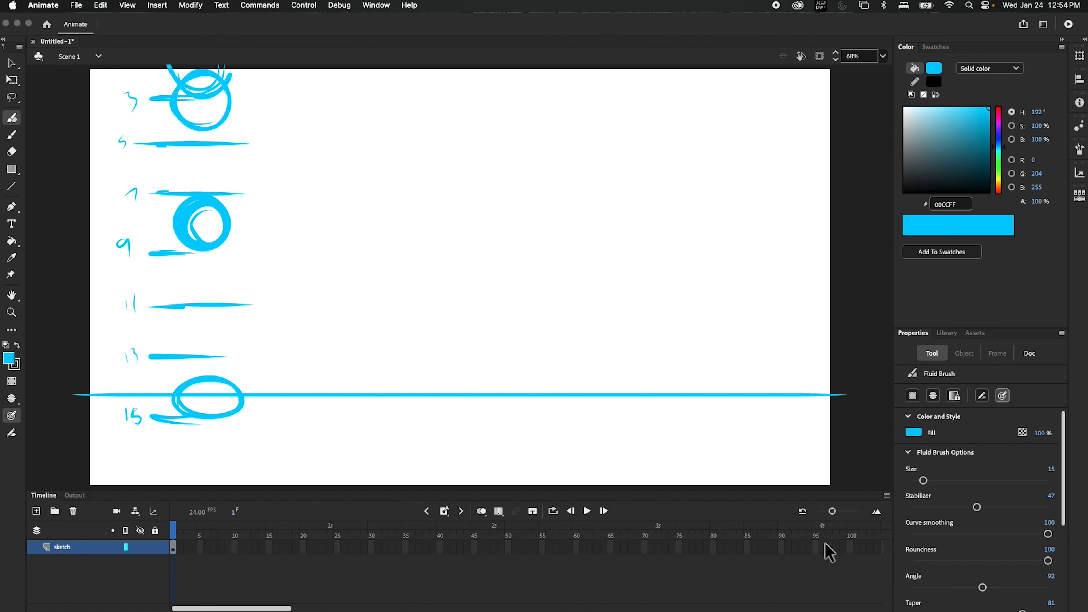
{"action": "mouse_move", "coordinate": [824, 551]}
{"action": "left_mouse_down"}
{"action": "mouse_move", "coordinate": [760, 568]}
{"action": "mouse_move", "coordinate": [163, 579]}
{"action": "left_mouse_up"}
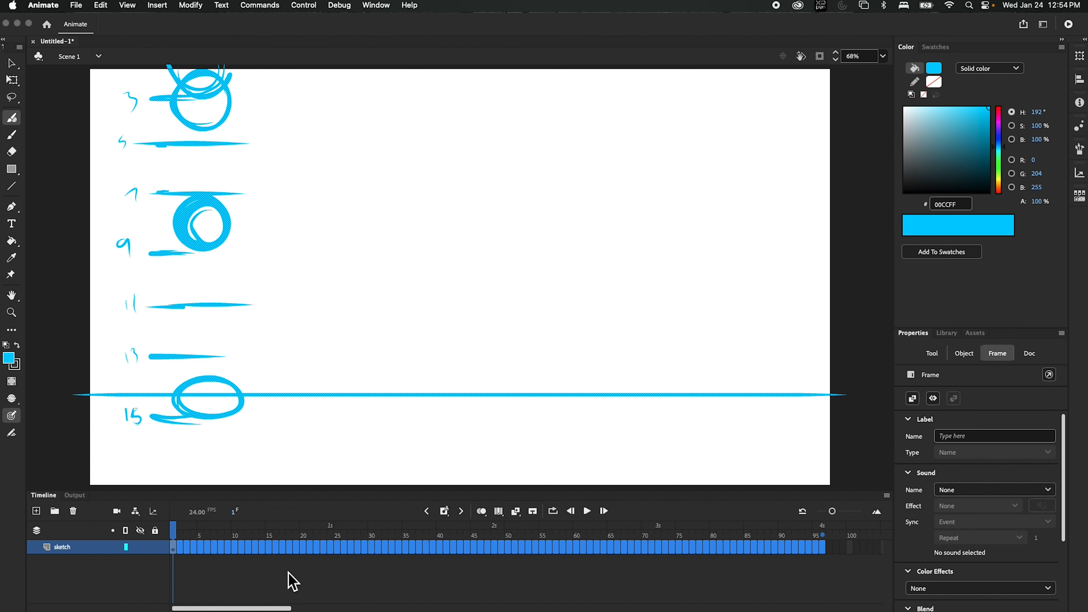
Step: Hold the sketch as one frame span, add a blank keyframe at frame 17, and enable onion skin
{"action": "left_click", "coordinate": [446, 511]}
{"action": "left_click", "coordinate": [474, 556]}
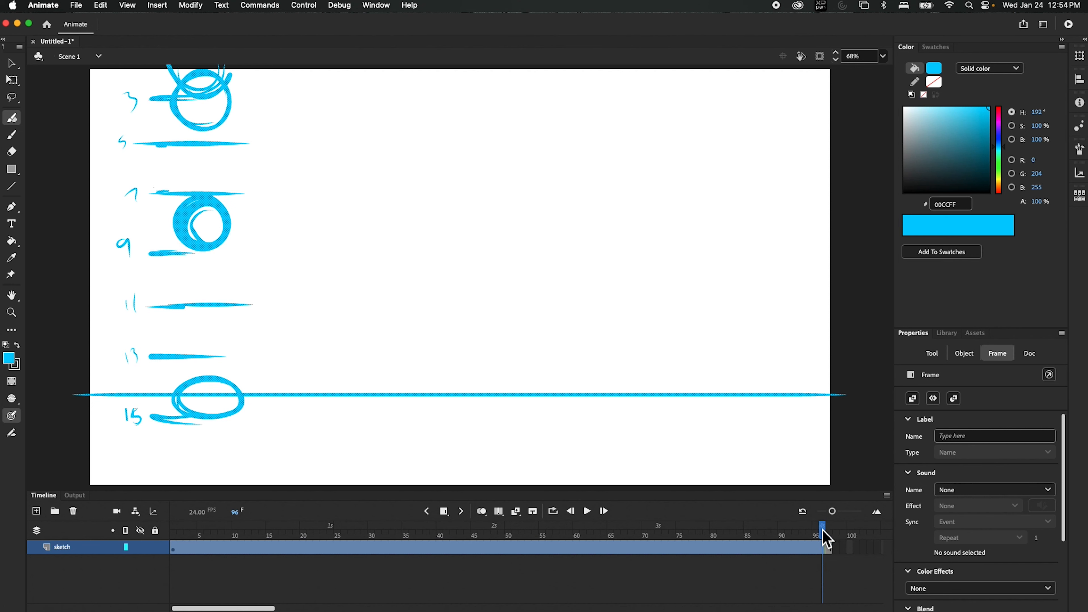
{"action": "left_click_drag", "start_coordinate": [805, 546], "coordinate": [286, 534]}
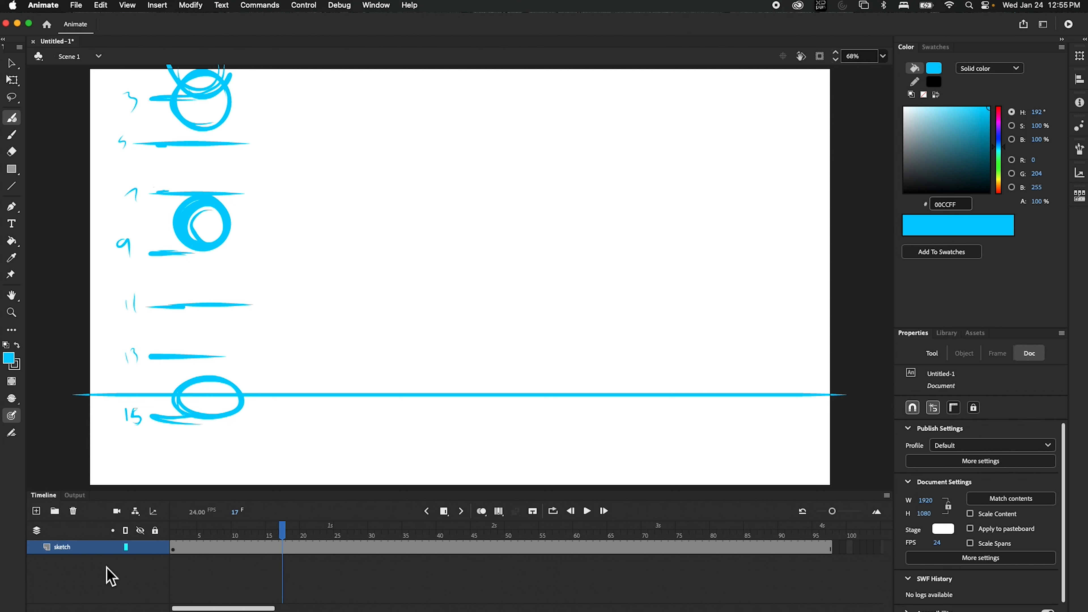
{"action": "left_click", "coordinate": [443, 512]}
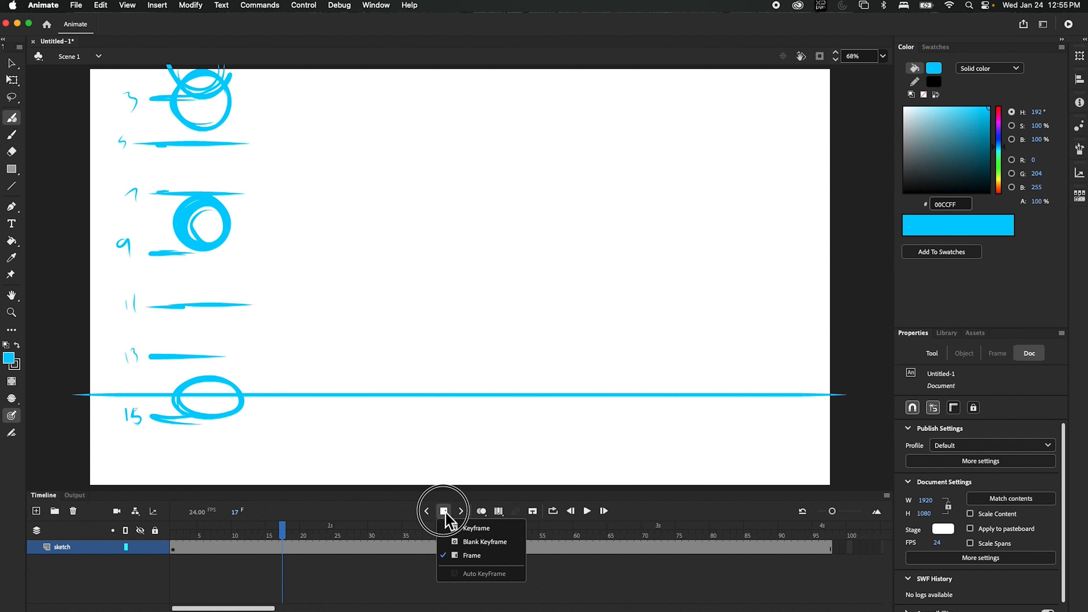
{"action": "left_click", "coordinate": [489, 553]}
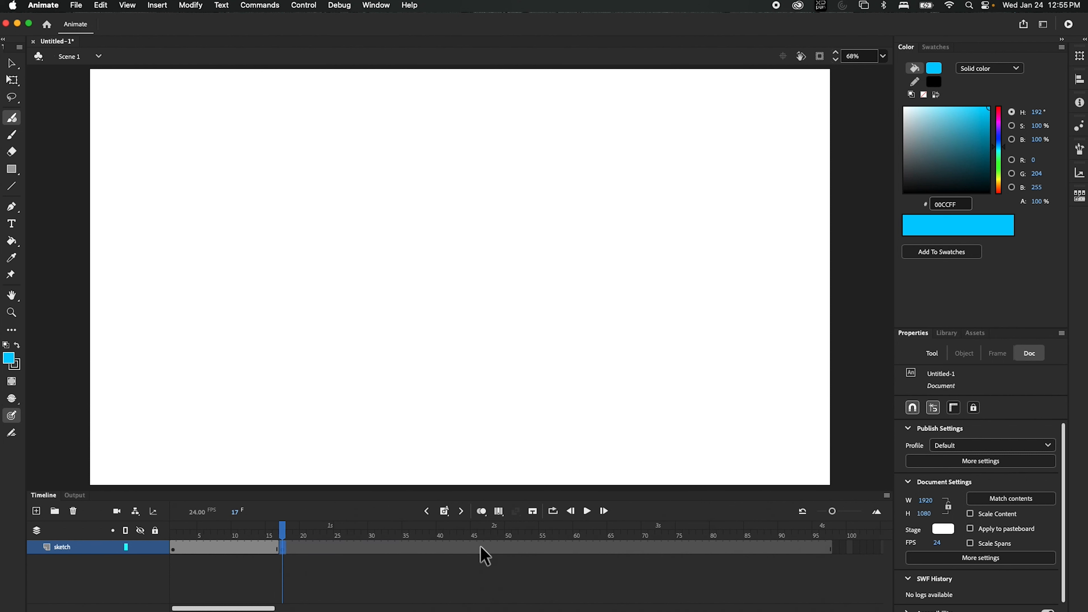
{"action": "left_click", "coordinate": [481, 511]}
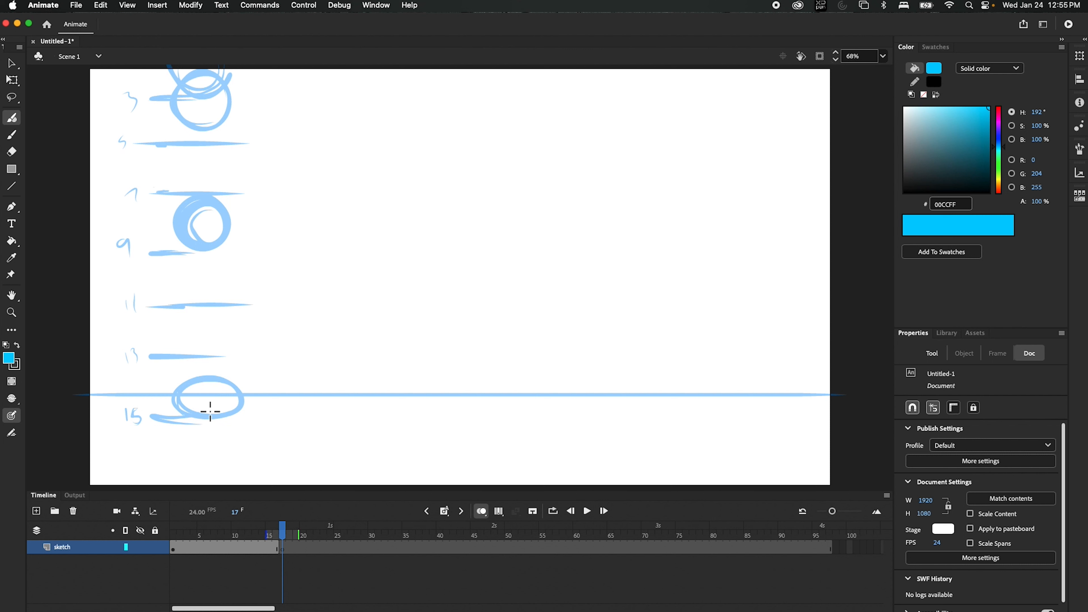
Step: On frame 17, trace the bottom ball's outline in bold strokes, undoing overshooting marks
{"action": "mouse_move", "coordinate": [210, 411]}
{"action": "left_mouse_down"}
{"action": "mouse_move", "coordinate": [191, 401]}
{"action": "mouse_move", "coordinate": [202, 373]}
{"action": "mouse_move", "coordinate": [223, 376]}
{"action": "mouse_move", "coordinate": [206, 418]}
{"action": "left_mouse_up"}
{"action": "key", "text": "super+z"}
{"action": "left_click_drag", "start_coordinate": [185, 384], "coordinate": [203, 415]}
{"action": "left_click_drag", "start_coordinate": [184, 382], "coordinate": [199, 418]}
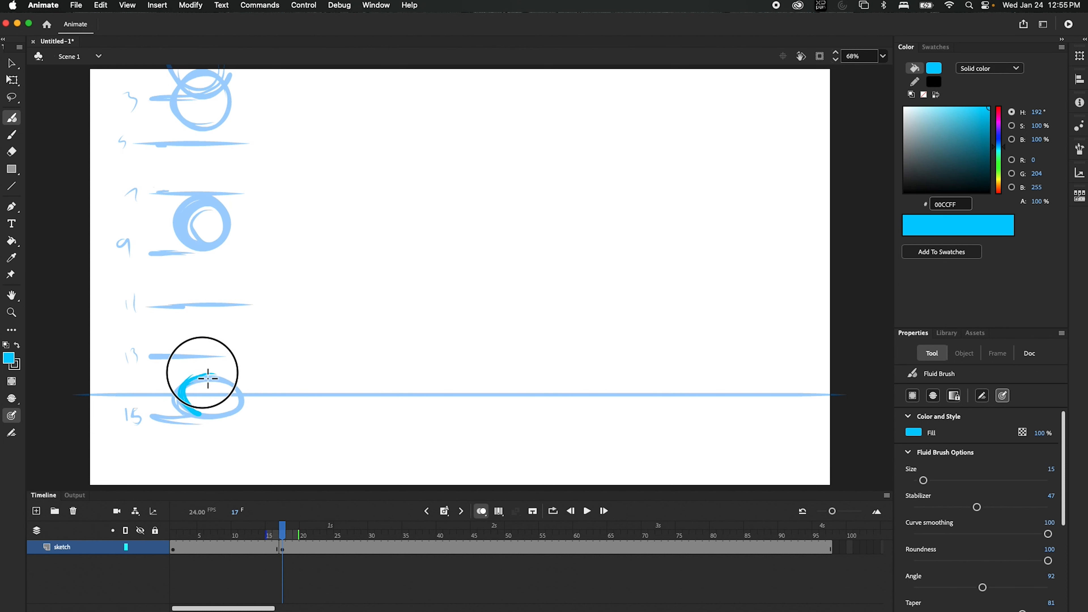
{"action": "mouse_move", "coordinate": [207, 377]}
{"action": "left_mouse_down"}
{"action": "mouse_move", "coordinate": [229, 415]}
{"action": "mouse_move", "coordinate": [205, 419]}
{"action": "mouse_move", "coordinate": [245, 402]}
{"action": "mouse_move", "coordinate": [210, 377]}
{"action": "mouse_move", "coordinate": [244, 397]}
{"action": "mouse_move", "coordinate": [215, 425]}
{"action": "mouse_move", "coordinate": [193, 413]}
{"action": "mouse_move", "coordinate": [245, 407]}
{"action": "mouse_move", "coordinate": [204, 370]}
{"action": "left_mouse_up"}
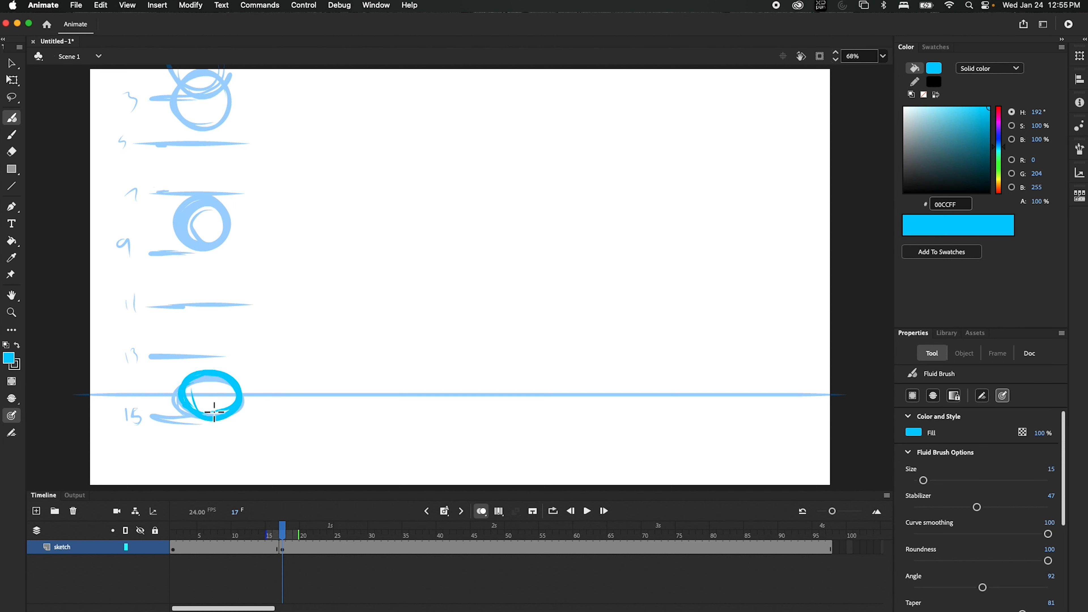
{"action": "left_click_drag", "start_coordinate": [202, 418], "coordinate": [217, 357]}
{"action": "key", "text": "super+z"}
{"action": "left_click_drag", "start_coordinate": [235, 387], "coordinate": [231, 404]}
Step: Erase stray marks and retrace the ball's left side, undoing strokes that reach toward the 13 line
{"action": "key", "text": "e"}
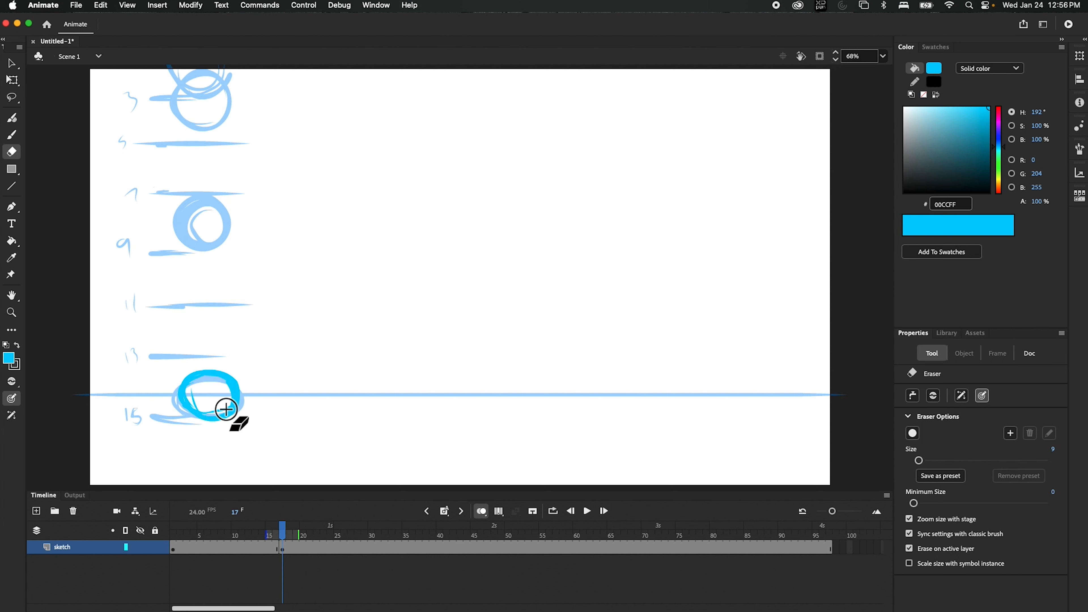
{"action": "key", "text": "b"}
{"action": "mouse_move", "coordinate": [207, 410]}
{"action": "left_mouse_down"}
{"action": "mouse_move", "coordinate": [200, 363]}
{"action": "mouse_move", "coordinate": [200, 416]}
{"action": "mouse_move", "coordinate": [191, 394]}
{"action": "mouse_move", "coordinate": [213, 367]}
{"action": "left_mouse_up"}
{"action": "key", "text": "super+z"}
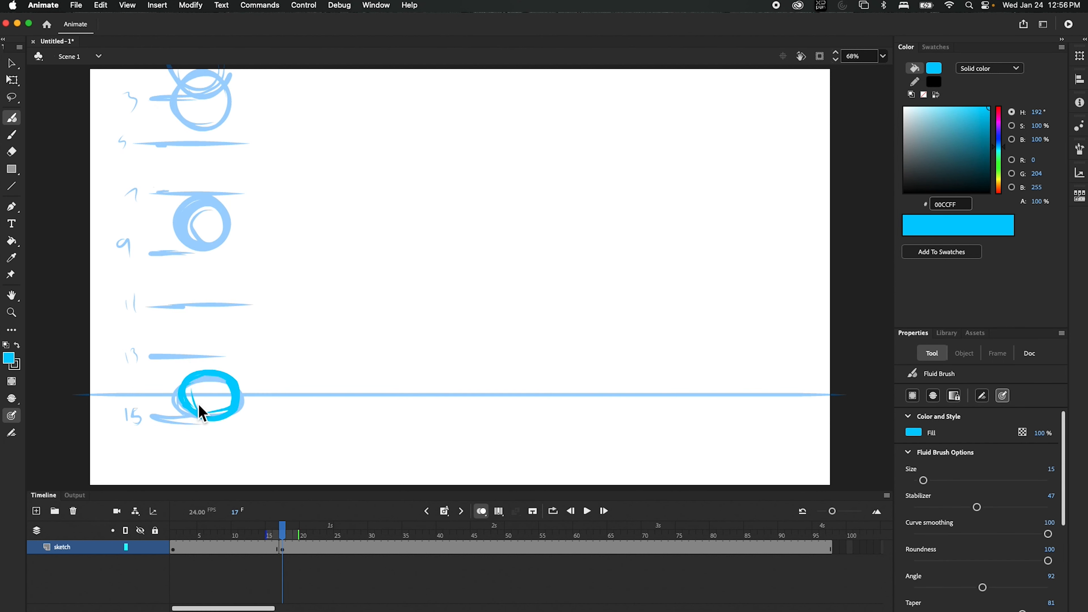
{"action": "mouse_move", "coordinate": [201, 412]}
{"action": "left_mouse_down"}
{"action": "mouse_move", "coordinate": [193, 405]}
{"action": "mouse_move", "coordinate": [227, 359]}
{"action": "left_mouse_up"}
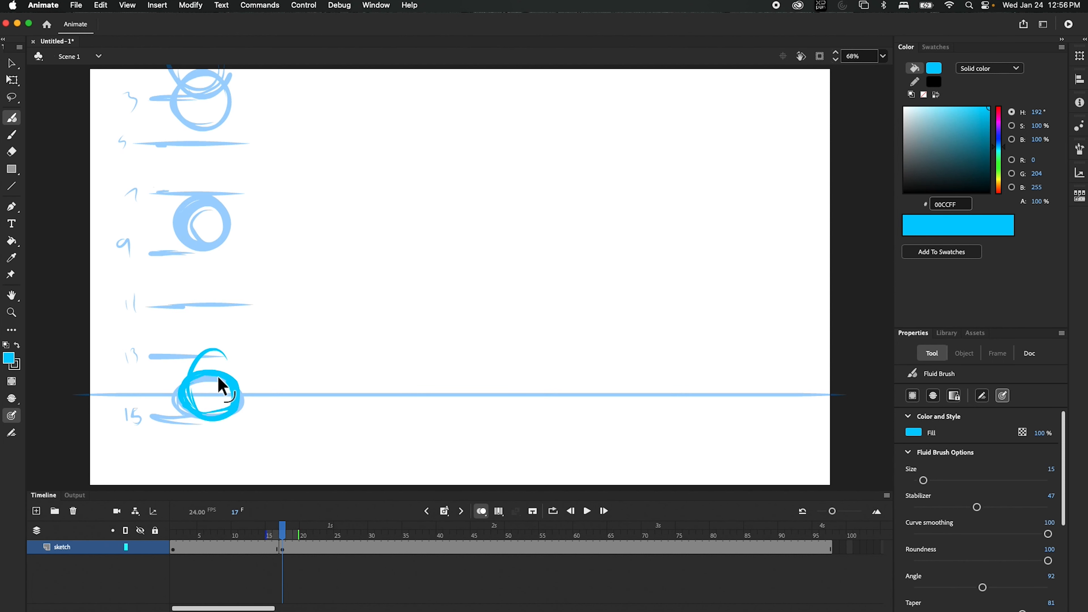
{"action": "key", "text": "super+z"}
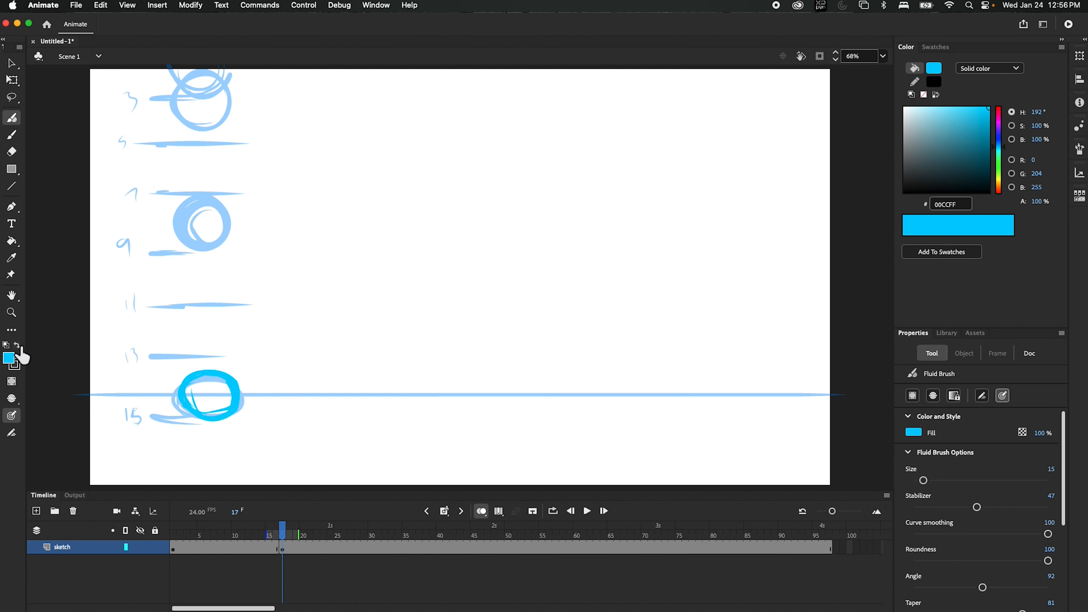
{"action": "left_click", "coordinate": [10, 361]}
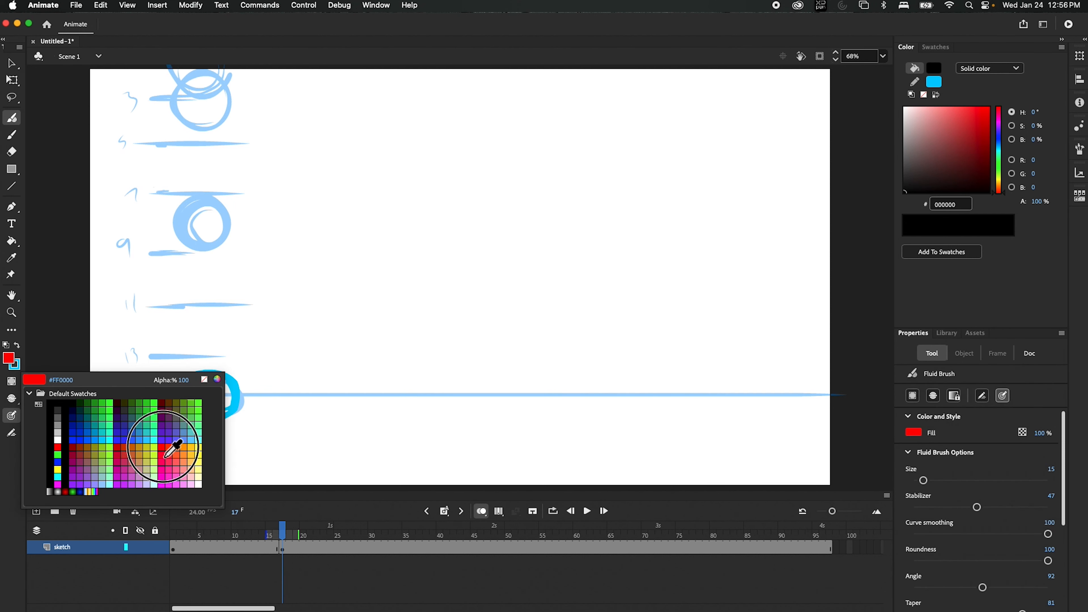
Step: Switch to red and outline the ground ball and the middle ball in red
{"action": "left_click", "coordinate": [162, 448]}
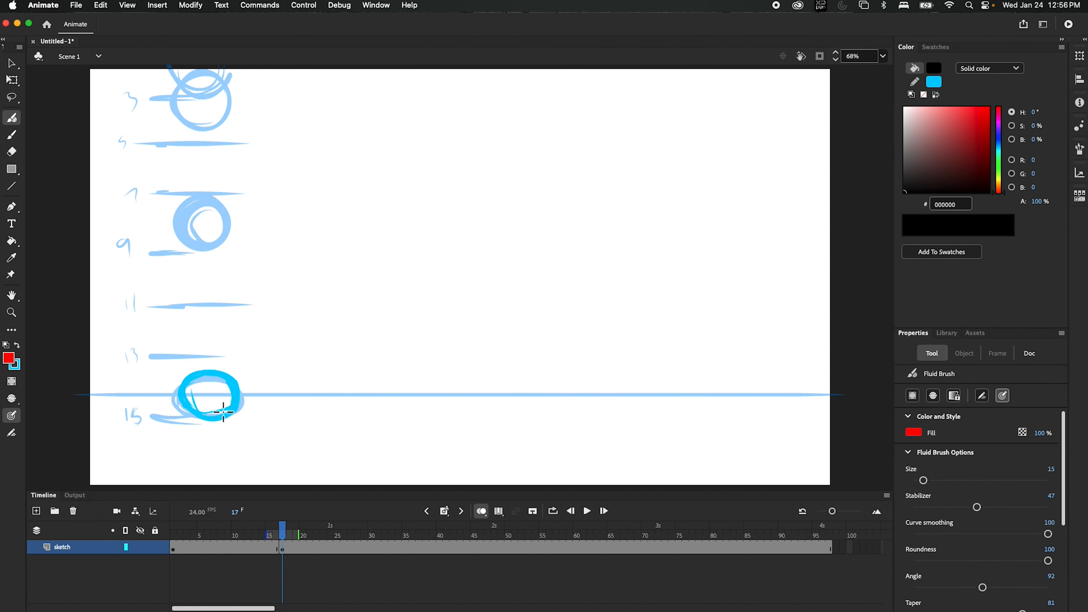
{"action": "left_click_drag", "start_coordinate": [206, 413], "coordinate": [197, 352]}
{"action": "key", "text": "super+z"}
{"action": "mouse_move", "coordinate": [200, 411]}
{"action": "left_mouse_down"}
{"action": "mouse_move", "coordinate": [236, 387]}
{"action": "mouse_move", "coordinate": [229, 417]}
{"action": "mouse_move", "coordinate": [192, 399]}
{"action": "mouse_move", "coordinate": [209, 421]}
{"action": "mouse_move", "coordinate": [236, 396]}
{"action": "mouse_move", "coordinate": [188, 364]}
{"action": "left_mouse_up"}
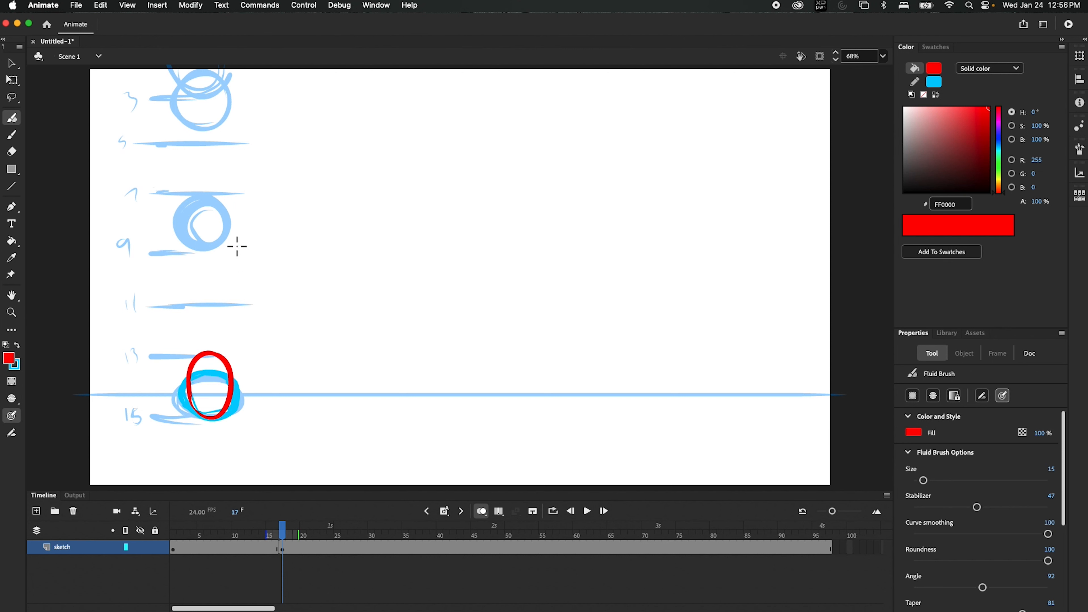
{"action": "mouse_move", "coordinate": [207, 214]}
{"action": "left_mouse_down"}
{"action": "mouse_move", "coordinate": [182, 231]}
{"action": "mouse_move", "coordinate": [235, 236]}
{"action": "mouse_move", "coordinate": [200, 205]}
{"action": "mouse_move", "coordinate": [201, 240]}
{"action": "mouse_move", "coordinate": [207, 232]}
{"action": "left_mouse_up"}
{"action": "key", "text": "super+z"}
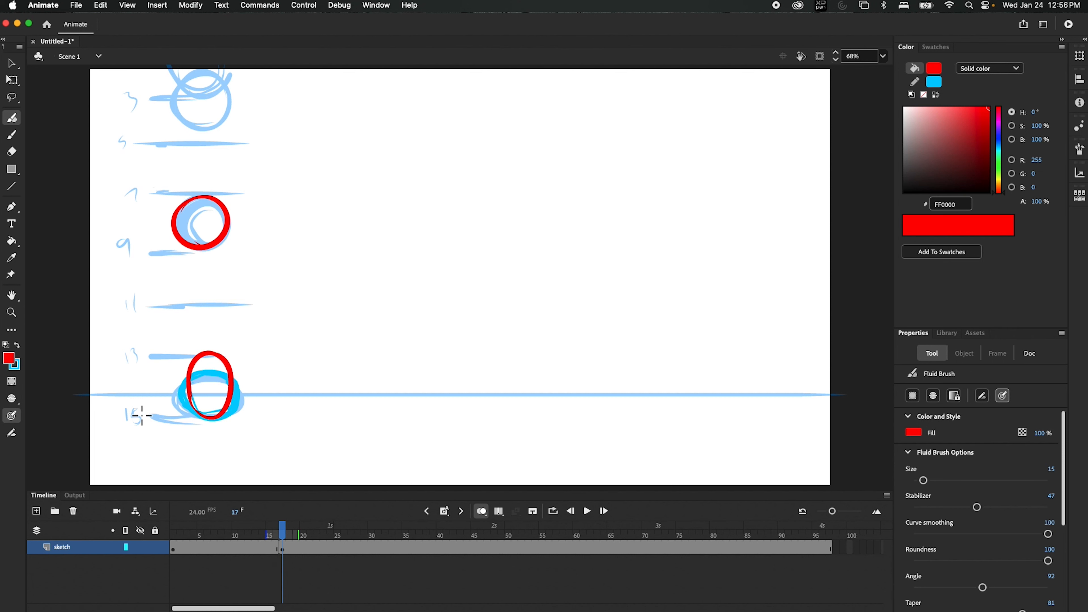
Step: Enlarge the brush and write red numbers 17 and 19 beside the balls
{"action": "left_click_drag", "start_coordinate": [141, 415], "coordinate": [145, 418]}
{"action": "key", "text": "]"}
{"action": "key", "text": "]"}
{"action": "key", "text": "]"}
{"action": "key", "text": "]"}
{"action": "key", "text": "]"}
{"action": "key", "text": "]"}
{"action": "left_click_drag", "start_coordinate": [143, 379], "coordinate": [151, 386]}
Step: Draw a red oval above the bottom red oval, redoing it until it sits right
{"action": "mouse_move", "coordinate": [224, 350]}
{"action": "left_mouse_down"}
{"action": "mouse_move", "coordinate": [189, 319]}
{"action": "mouse_move", "coordinate": [223, 280]}
{"action": "left_mouse_up"}
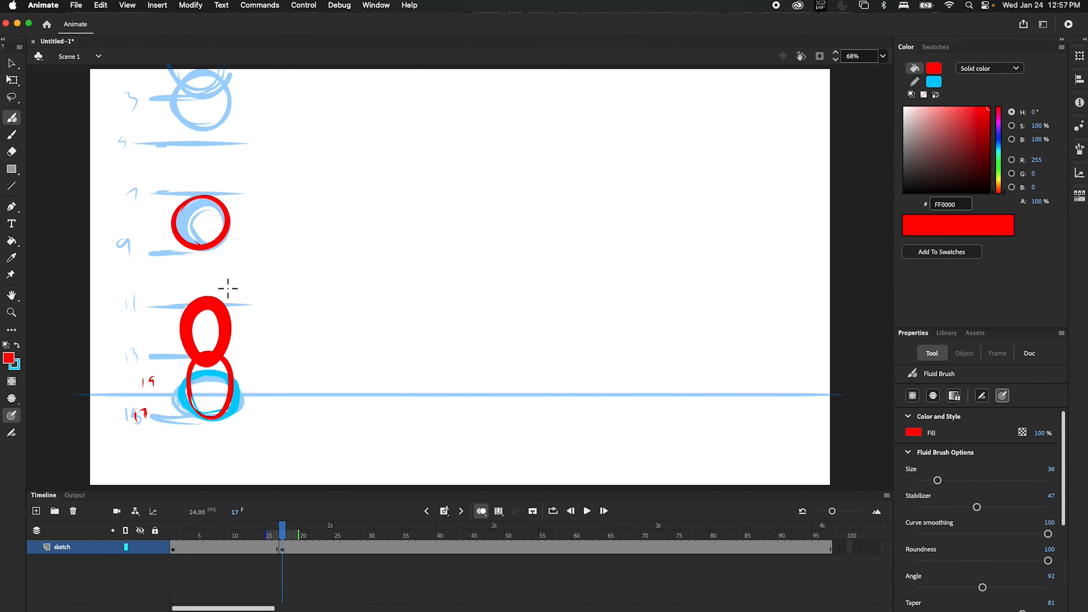
{"action": "key", "text": "super+z"}
{"action": "key", "text": "super+z"}
{"action": "left_click_drag", "start_coordinate": [212, 358], "coordinate": [243, 304]}
{"action": "key", "text": "super+z"}
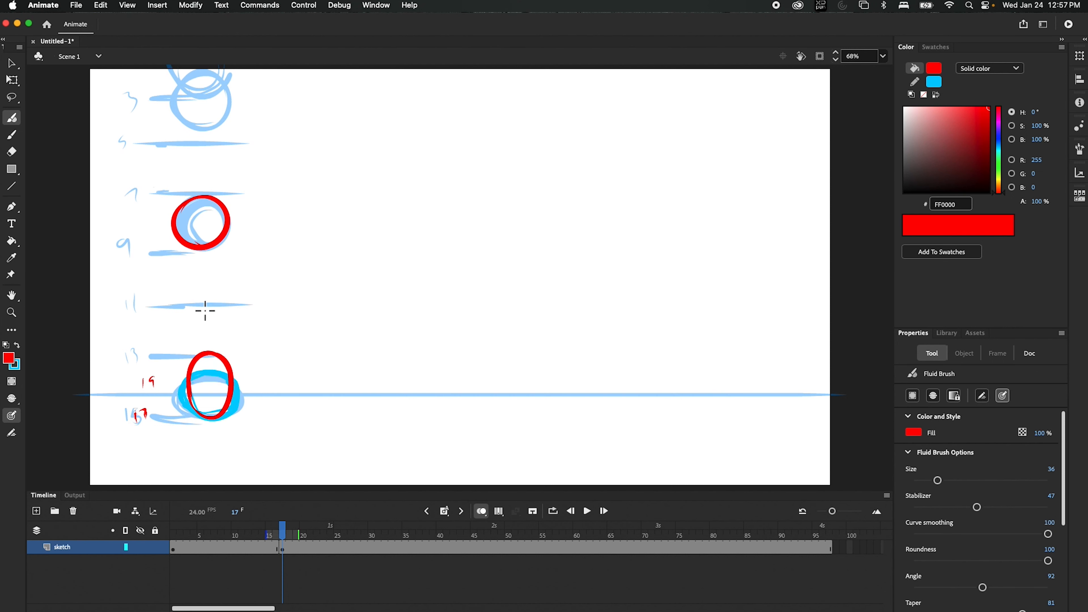
{"action": "mouse_move", "coordinate": [210, 354]}
{"action": "left_mouse_down"}
{"action": "mouse_move", "coordinate": [192, 330]}
{"action": "mouse_move", "coordinate": [229, 280]}
{"action": "mouse_move", "coordinate": [214, 252]}
{"action": "left_mouse_up"}
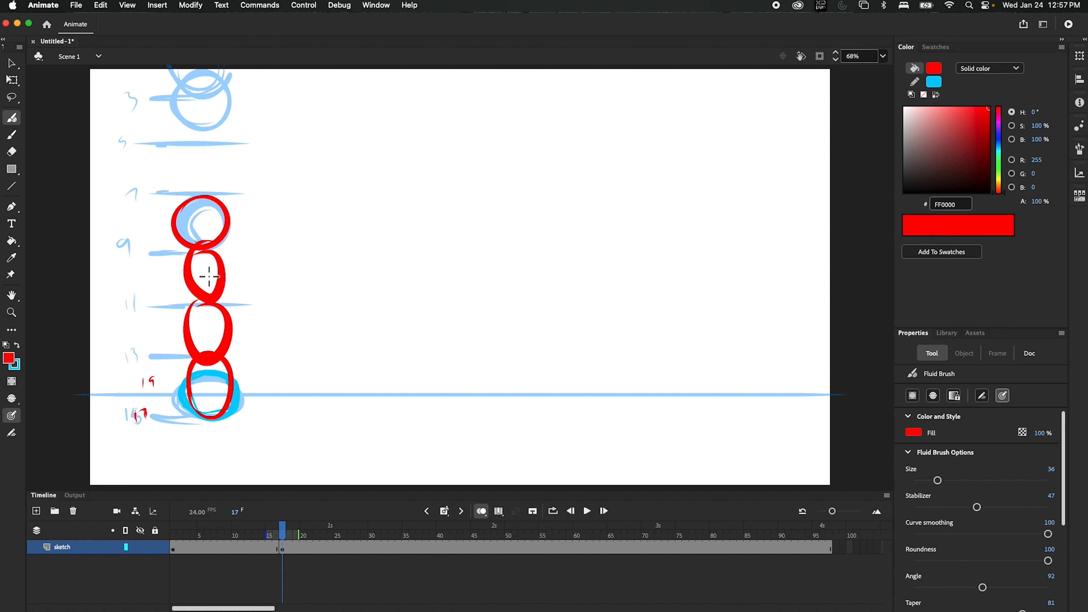
Step: With a slightly smaller brush, draw red guide lines along the 7, 11 and 13 marks
{"action": "key", "text": "["}
{"action": "key", "text": "["}
{"action": "key", "text": "["}
{"action": "left_click_drag", "start_coordinate": [214, 304], "coordinate": [145, 306]}
{"action": "key", "text": "super+z"}
{"action": "left_click_drag", "start_coordinate": [209, 247], "coordinate": [155, 250]}
{"action": "left_click_drag", "start_coordinate": [222, 194], "coordinate": [134, 195]}
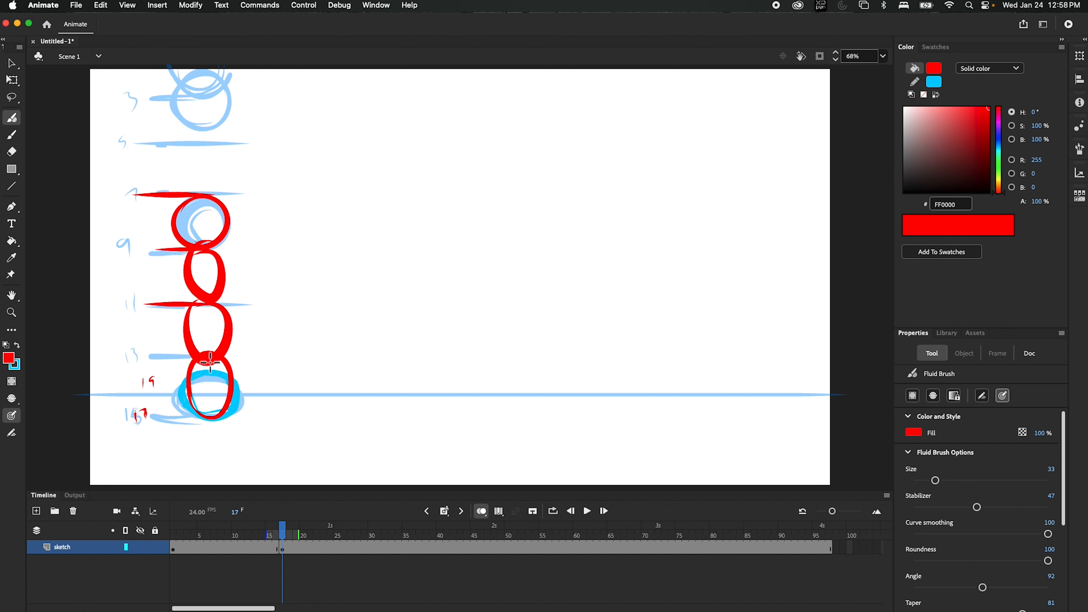
{"action": "left_click_drag", "start_coordinate": [214, 354], "coordinate": [137, 354]}
{"action": "key", "text": "e"}
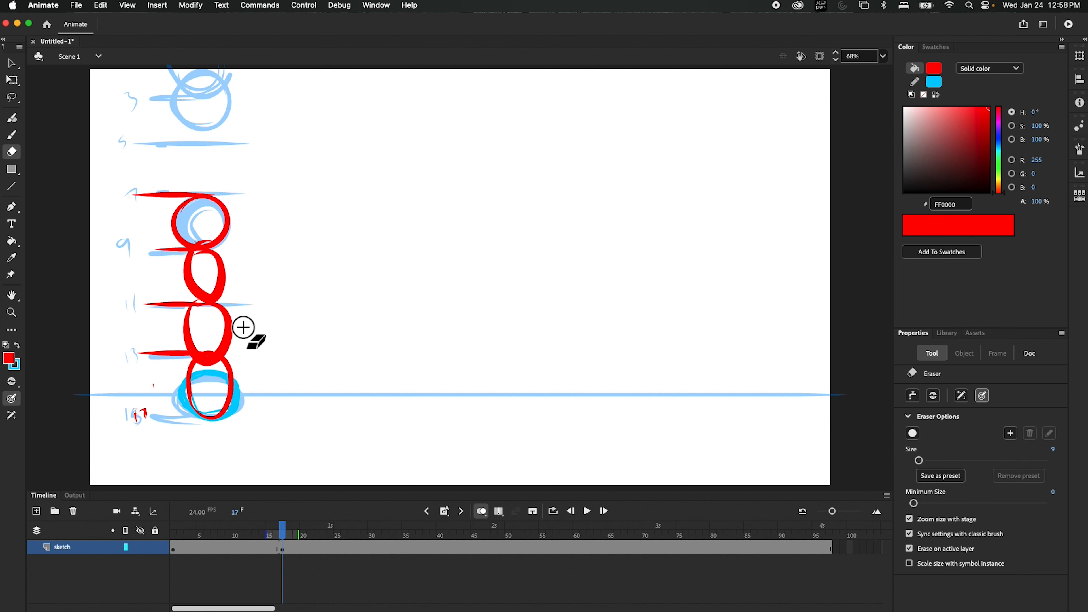
Step: Handwrite red frame numbers 19, 21, 23, 25, 27 and 29 up the column beside the red lines
{"action": "key", "text": "b"}
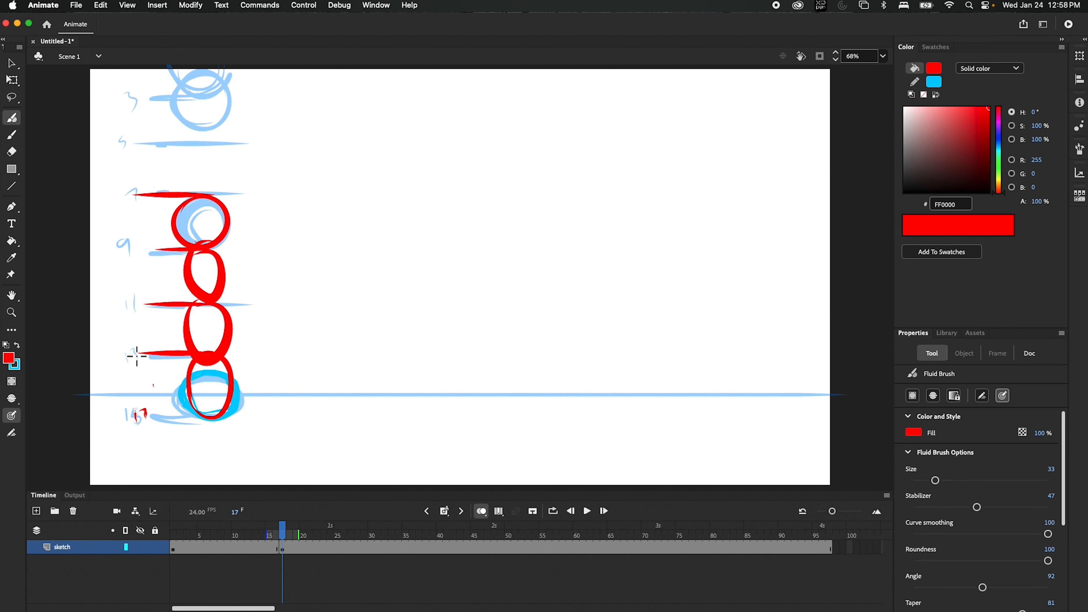
{"action": "left_click_drag", "start_coordinate": [126, 350], "coordinate": [133, 362]}
{"action": "left_click_drag", "start_coordinate": [125, 301], "coordinate": [134, 311]}
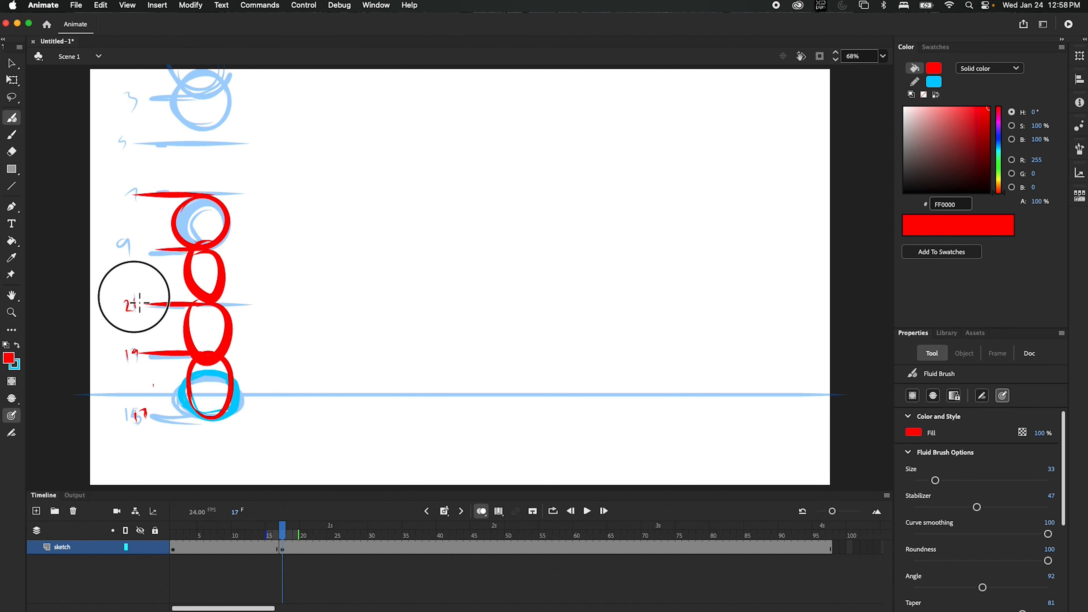
{"action": "left_click_drag", "start_coordinate": [124, 242], "coordinate": [138, 254]}
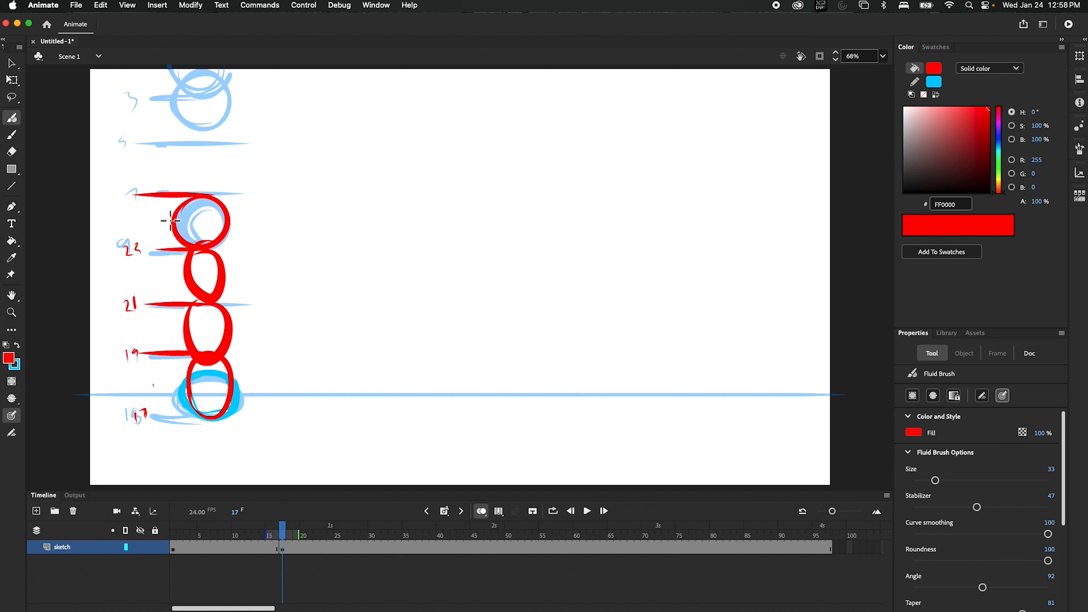
{"action": "mouse_move", "coordinate": [164, 216]}
{"action": "left_mouse_down"}
{"action": "mouse_move", "coordinate": [129, 216]}
{"action": "mouse_move", "coordinate": [155, 203]}
{"action": "mouse_move", "coordinate": [126, 203]}
{"action": "left_mouse_up"}
{"action": "left_click_drag", "start_coordinate": [138, 263], "coordinate": [138, 260]}
{"action": "mouse_move", "coordinate": [113, 222]}
{"action": "left_mouse_down"}
{"action": "mouse_move", "coordinate": [120, 228]}
{"action": "mouse_move", "coordinate": [129, 194]}
{"action": "left_mouse_up"}
{"action": "left_click_drag", "start_coordinate": [136, 186], "coordinate": [137, 193]}
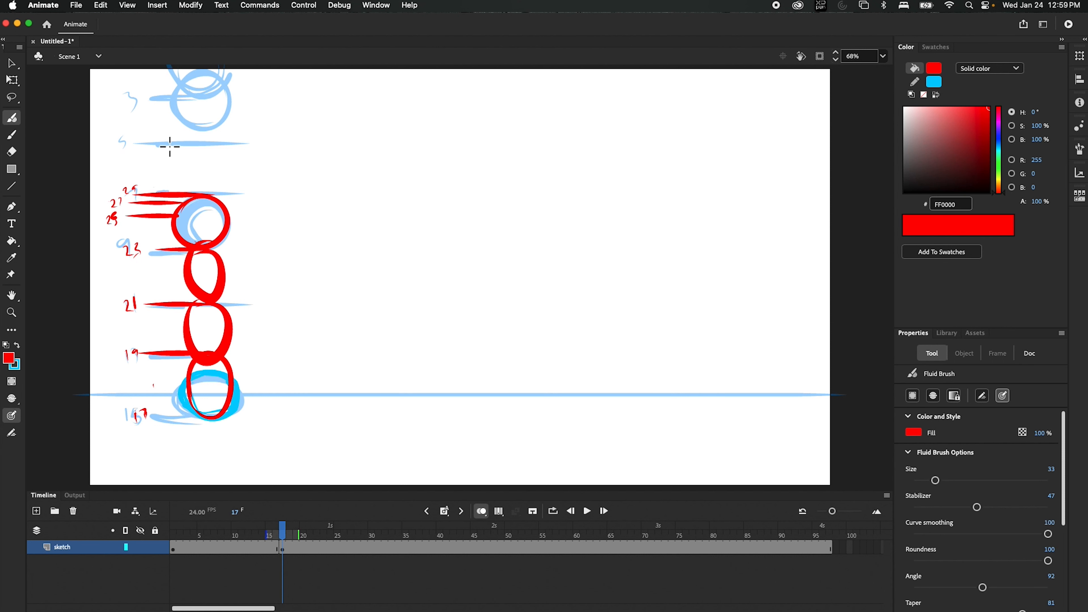
Step: Draw red upward and downward arrows beside the ovals and try out a small top-right number
{"action": "mouse_move", "coordinate": [106, 359]}
{"action": "left_mouse_down"}
{"action": "mouse_move", "coordinate": [102, 298]}
{"action": "mouse_move", "coordinate": [91, 297]}
{"action": "left_mouse_up"}
{"action": "left_click_drag", "start_coordinate": [281, 248], "coordinate": [281, 365]}
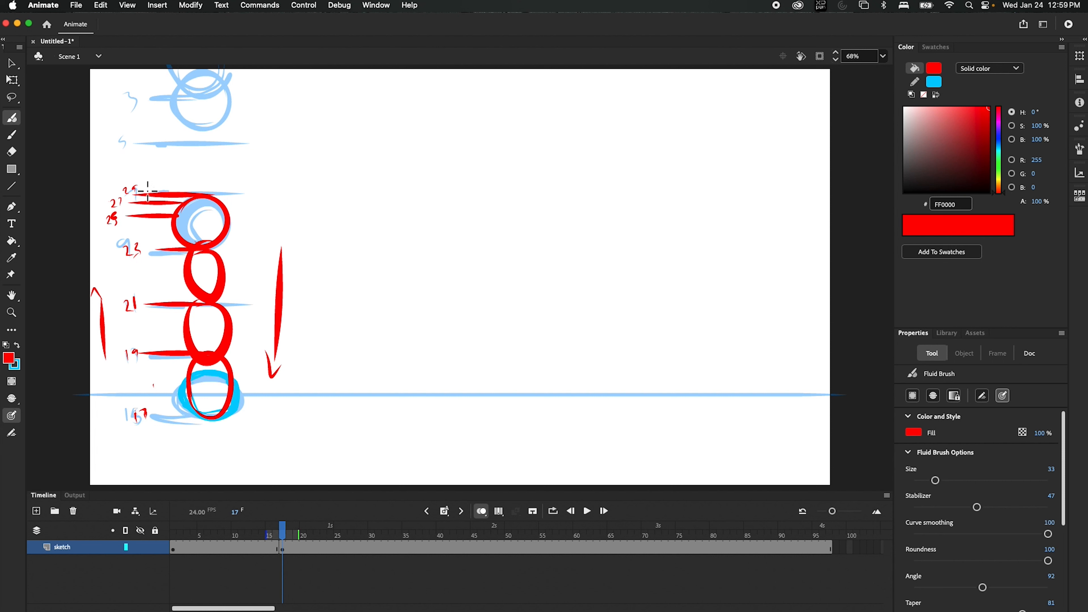
{"action": "mouse_move", "coordinate": [247, 203]}
{"action": "left_mouse_down"}
{"action": "mouse_move", "coordinate": [268, 206]}
{"action": "mouse_move", "coordinate": [259, 222]}
{"action": "mouse_move", "coordinate": [267, 227]}
{"action": "left_mouse_up"}
{"action": "left_click_drag", "start_coordinate": [264, 225], "coordinate": [266, 227]}
{"action": "key", "text": "super+z"}
{"action": "left_click_drag", "start_coordinate": [261, 211], "coordinate": [255, 250]}
{"action": "key", "text": "super+z"}
{"action": "key", "text": "super+z"}
{"action": "key", "text": "super+z"}
Step: Extend the red lines to the right, label them 31, 35 and 37, then move to frame 39
{"action": "mouse_move", "coordinate": [172, 195]}
{"action": "left_mouse_down"}
{"action": "mouse_move", "coordinate": [266, 200]}
{"action": "mouse_move", "coordinate": [268, 217]}
{"action": "left_mouse_up"}
{"action": "left_click_drag", "start_coordinate": [266, 195], "coordinate": [287, 225]}
{"action": "mouse_move", "coordinate": [216, 251]}
{"action": "left_mouse_down"}
{"action": "mouse_move", "coordinate": [297, 256]}
{"action": "mouse_move", "coordinate": [303, 244]}
{"action": "mouse_move", "coordinate": [262, 257]}
{"action": "left_mouse_up"}
{"action": "left_click_drag", "start_coordinate": [272, 243], "coordinate": [269, 251]}
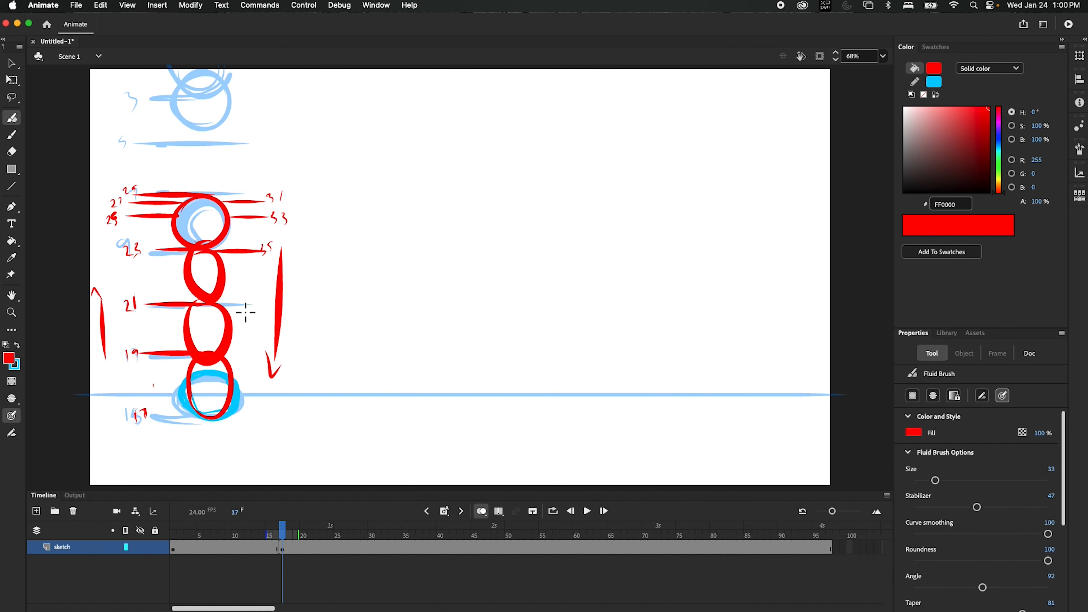
{"action": "mouse_move", "coordinate": [217, 305]}
{"action": "left_mouse_down"}
{"action": "mouse_move", "coordinate": [290, 304]}
{"action": "mouse_move", "coordinate": [266, 294]}
{"action": "left_mouse_up"}
{"action": "left_click_drag", "start_coordinate": [252, 289], "coordinate": [265, 292]}
{"action": "left_click_drag", "start_coordinate": [282, 532], "coordinate": [434, 560]}
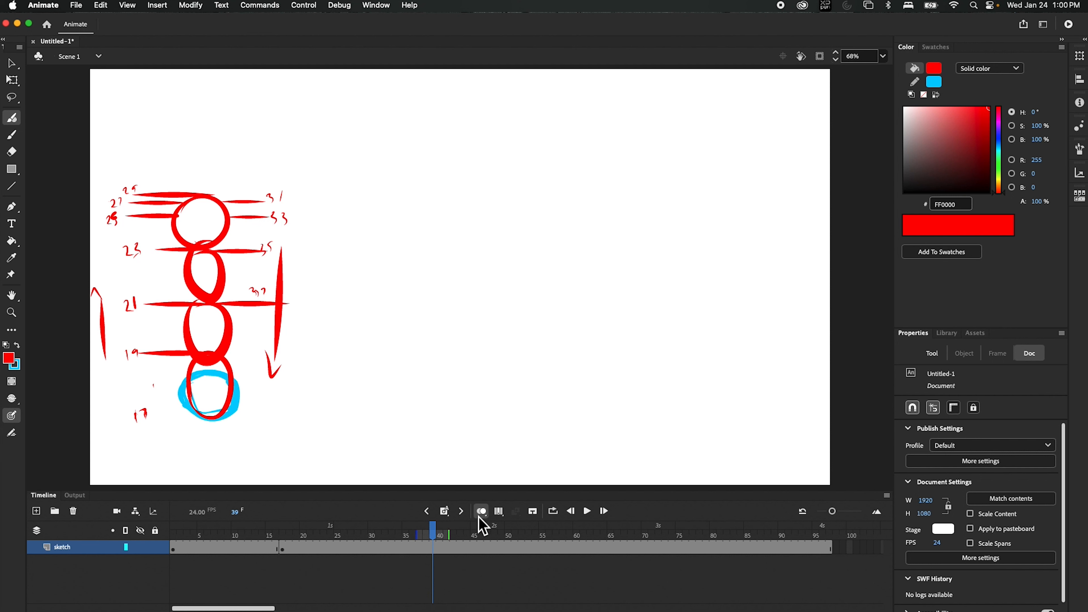
Step: Insert a blank keyframe at frame 39 and trace the bottom ball in cyan with a leftward tick line
{"action": "left_click", "coordinate": [447, 514]}
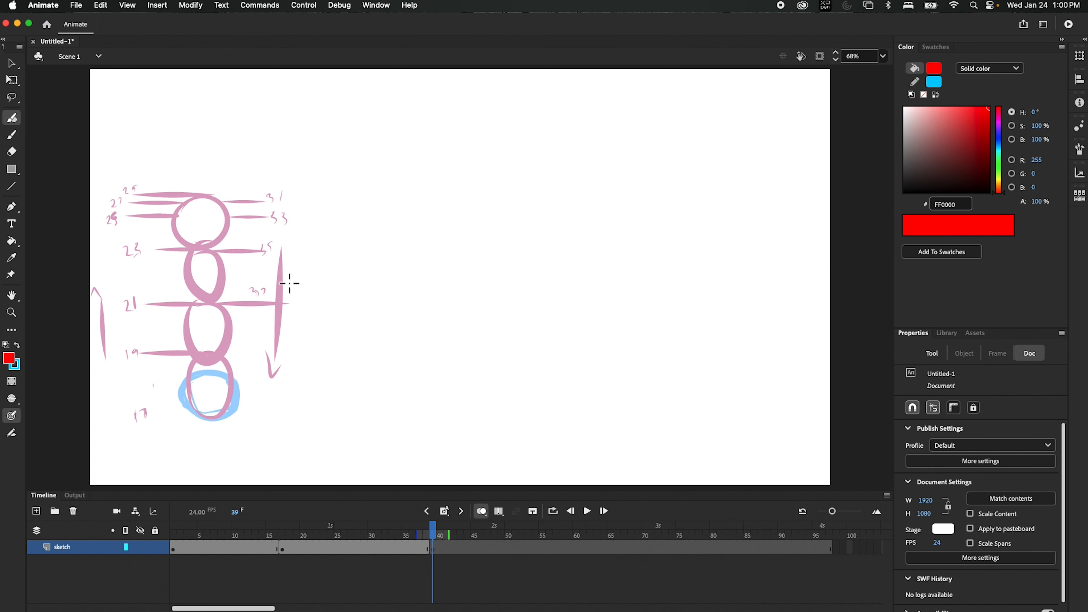
{"action": "left_click", "coordinate": [19, 347]}
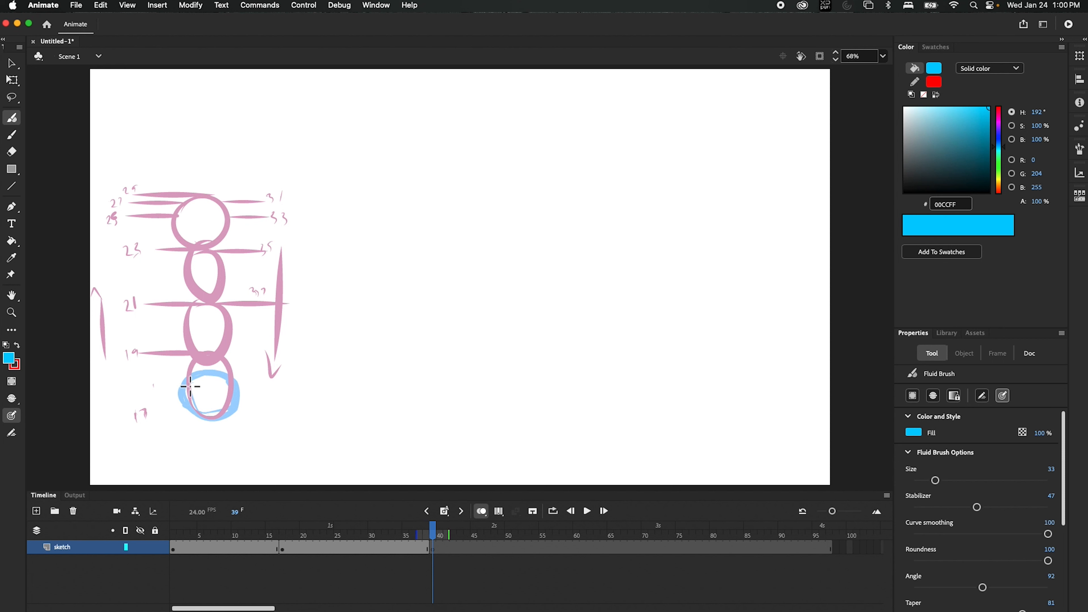
{"action": "mouse_move", "coordinate": [209, 378]}
{"action": "left_mouse_down"}
{"action": "mouse_move", "coordinate": [200, 414]}
{"action": "mouse_move", "coordinate": [194, 393]}
{"action": "mouse_move", "coordinate": [207, 421]}
{"action": "mouse_move", "coordinate": [224, 401]}
{"action": "mouse_move", "coordinate": [223, 377]}
{"action": "mouse_move", "coordinate": [194, 384]}
{"action": "mouse_move", "coordinate": [200, 409]}
{"action": "left_mouse_up"}
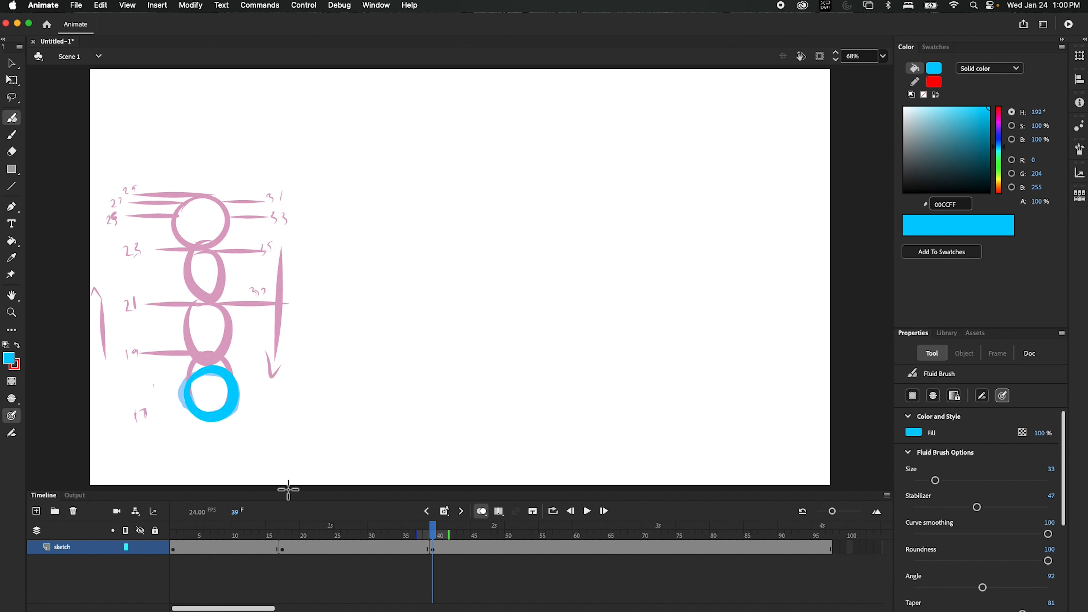
{"action": "key", "text": "super+z"}
{"action": "mouse_move", "coordinate": [215, 377]}
{"action": "left_mouse_down"}
{"action": "mouse_move", "coordinate": [188, 403]}
{"action": "mouse_move", "coordinate": [197, 418]}
{"action": "mouse_move", "coordinate": [236, 413]}
{"action": "mouse_move", "coordinate": [230, 380]}
{"action": "mouse_move", "coordinate": [198, 386]}
{"action": "left_mouse_up"}
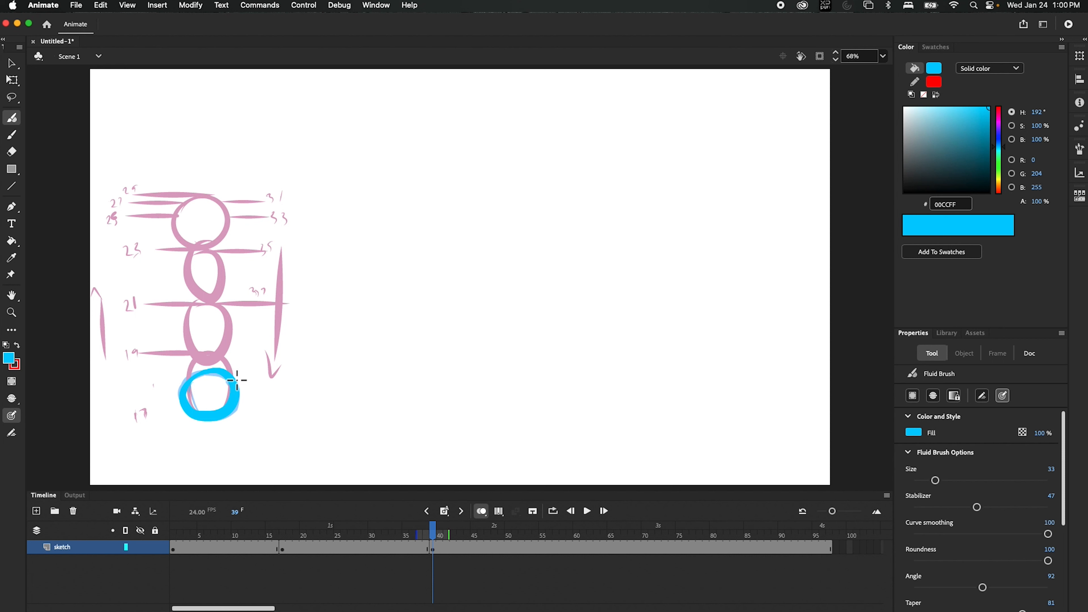
{"action": "key", "text": "bracketleft"}
{"action": "key", "text": "bracketleft"}
{"action": "left_click_drag", "start_coordinate": [212, 373], "coordinate": [118, 371]}
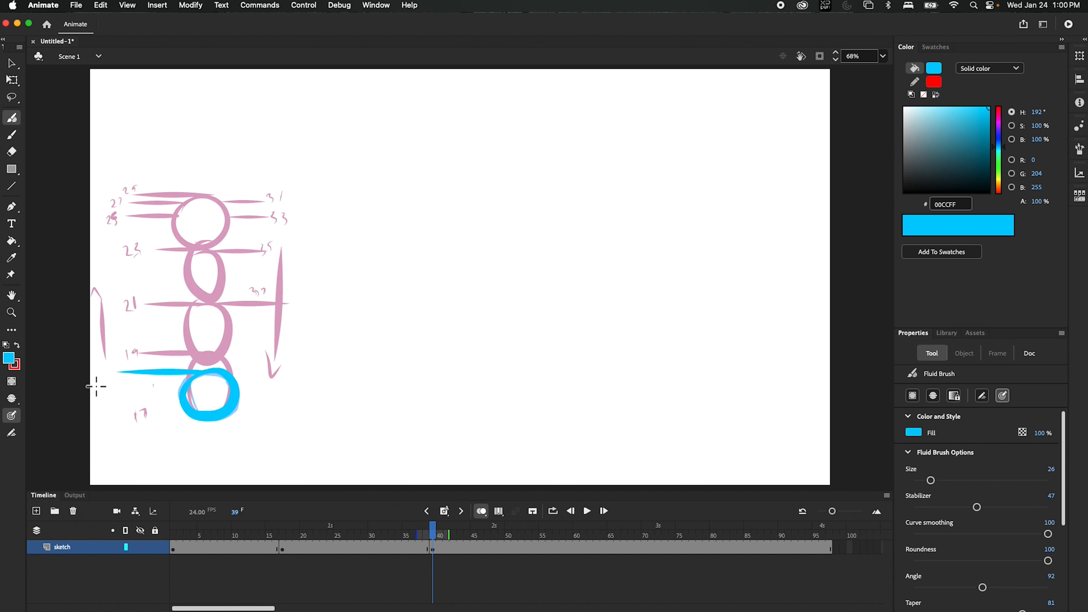
Step: Redraw the cyan tick line left of the ring and label it 39
{"action": "key", "text": "super+z"}
{"action": "left_click_drag", "start_coordinate": [224, 372], "coordinate": [163, 368]}
{"action": "left_click_drag", "start_coordinate": [126, 373], "coordinate": [129, 381]}
{"action": "left_click_drag", "start_coordinate": [140, 373], "coordinate": [141, 384]}
Step: Check frame 14 for reference, then thicken the cyan ball's outline on both sides
{"action": "mouse_move", "coordinate": [441, 546]}
{"action": "left_mouse_down"}
{"action": "mouse_move", "coordinate": [261, 549]}
{"action": "mouse_move", "coordinate": [435, 547]}
{"action": "left_mouse_up"}
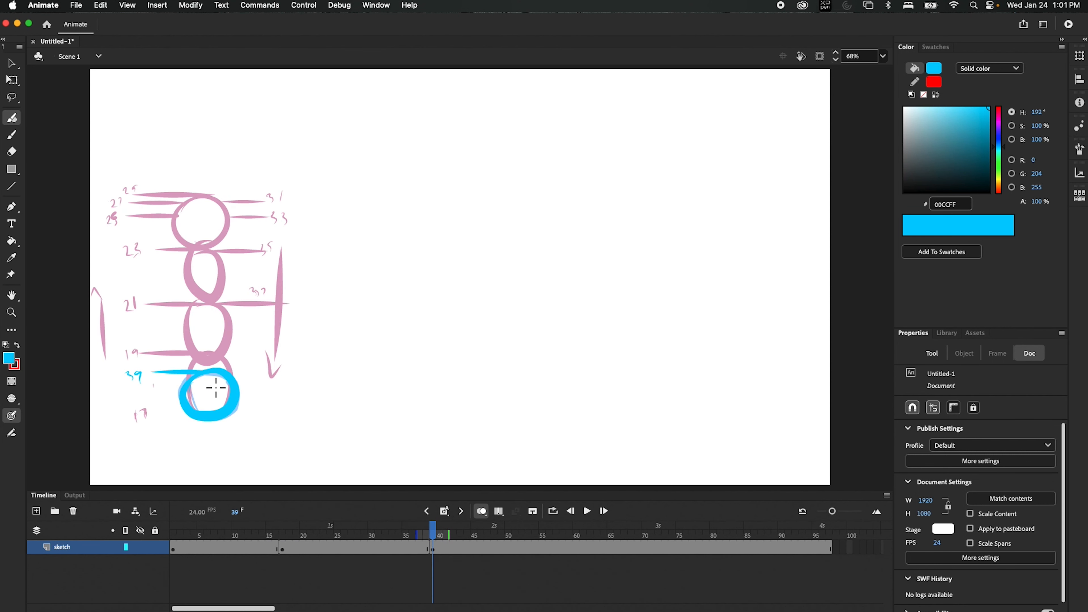
{"action": "left_click", "coordinate": [196, 398]}
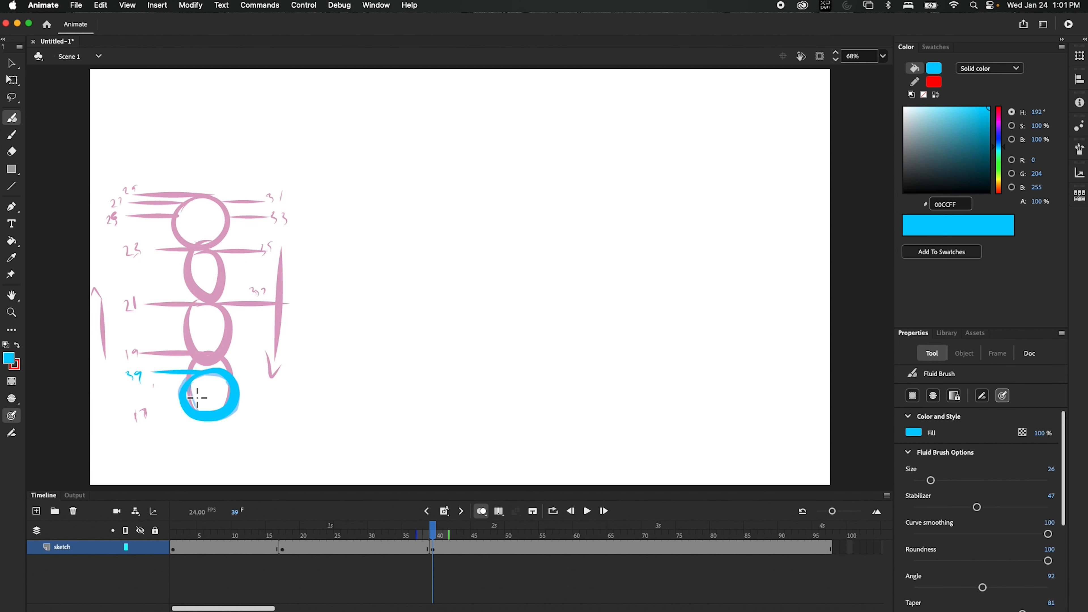
{"action": "mouse_move", "coordinate": [197, 382]}
{"action": "left_mouse_down"}
{"action": "mouse_move", "coordinate": [177, 389]}
{"action": "mouse_move", "coordinate": [190, 418]}
{"action": "left_mouse_up"}
{"action": "mouse_move", "coordinate": [235, 386]}
{"action": "left_mouse_down"}
{"action": "mouse_move", "coordinate": [238, 415]}
{"action": "mouse_move", "coordinate": [246, 398]}
{"action": "mouse_move", "coordinate": [234, 417]}
{"action": "mouse_move", "coordinate": [241, 393]}
{"action": "mouse_move", "coordinate": [200, 389]}
{"action": "mouse_move", "coordinate": [197, 406]}
{"action": "mouse_move", "coordinate": [217, 411]}
{"action": "mouse_move", "coordinate": [226, 389]}
{"action": "mouse_move", "coordinate": [230, 399]}
{"action": "mouse_move", "coordinate": [223, 383]}
{"action": "mouse_move", "coordinate": [224, 412]}
{"action": "mouse_move", "coordinate": [234, 404]}
{"action": "mouse_move", "coordinate": [192, 404]}
{"action": "mouse_move", "coordinate": [182, 385]}
{"action": "mouse_move", "coordinate": [185, 422]}
{"action": "mouse_move", "coordinate": [176, 398]}
{"action": "mouse_move", "coordinate": [181, 409]}
{"action": "mouse_move", "coordinate": [191, 388]}
{"action": "mouse_move", "coordinate": [198, 403]}
{"action": "mouse_move", "coordinate": [228, 389]}
{"action": "mouse_move", "coordinate": [216, 411]}
{"action": "mouse_move", "coordinate": [230, 393]}
{"action": "left_mouse_up"}
{"action": "key", "text": "e"}
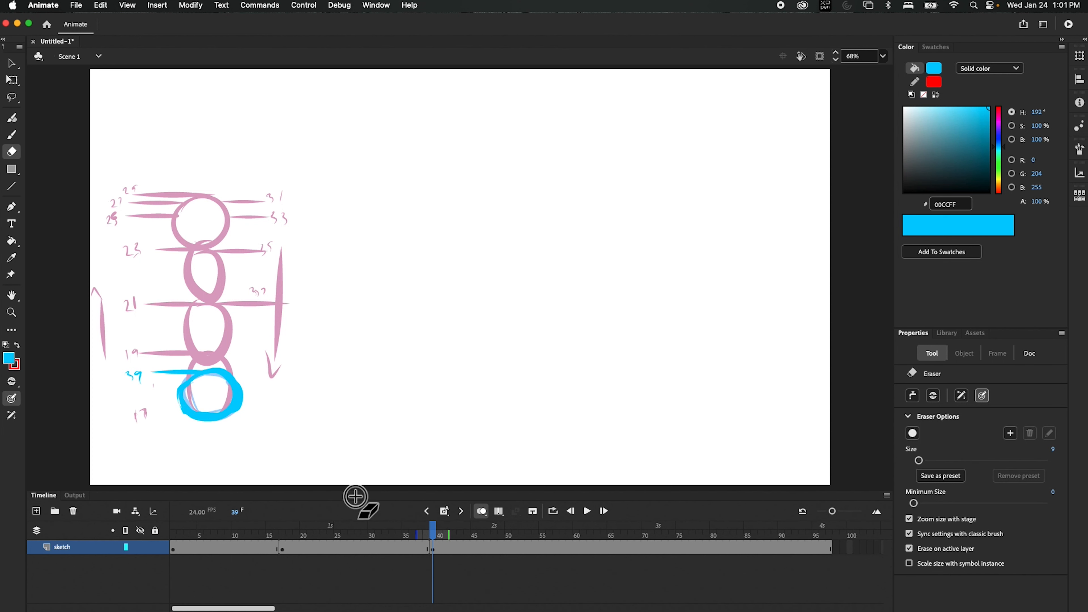
Step: Add stacked cyan tick lines above the 39 line and label them 41
{"action": "key", "text": "b"}
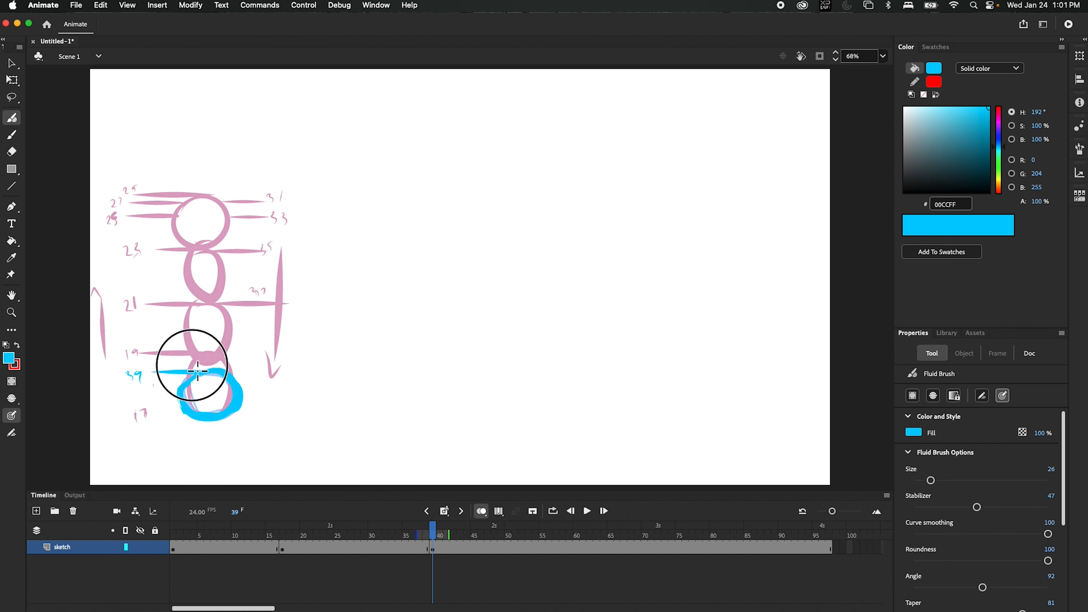
{"action": "left_click_drag", "start_coordinate": [203, 371], "coordinate": [145, 364]}
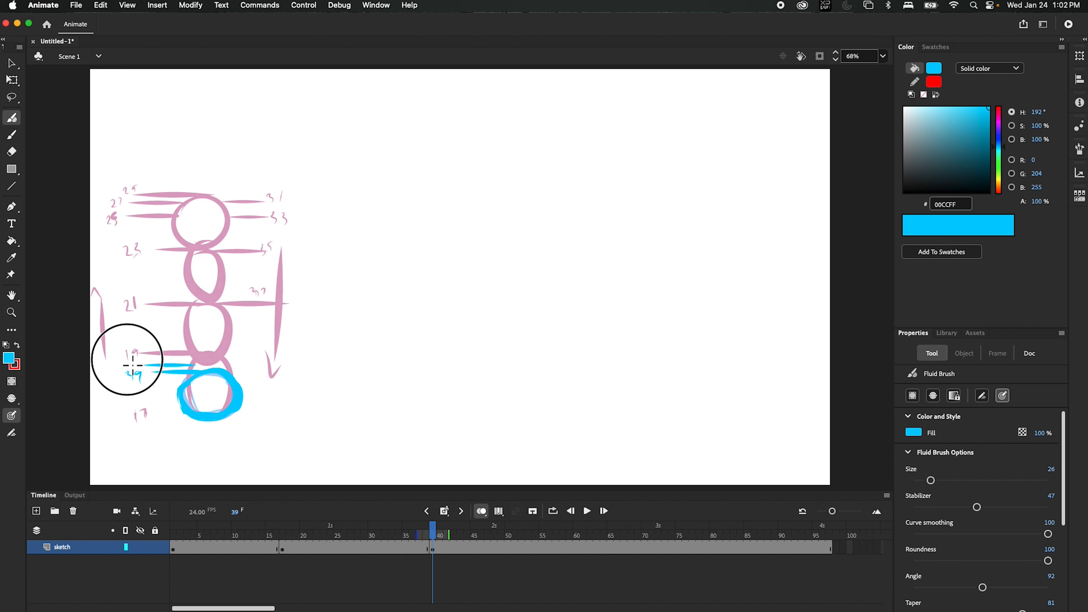
{"action": "left_click_drag", "start_coordinate": [127, 358], "coordinate": [132, 361]}
{"action": "left_click_drag", "start_coordinate": [133, 357], "coordinate": [137, 362]}
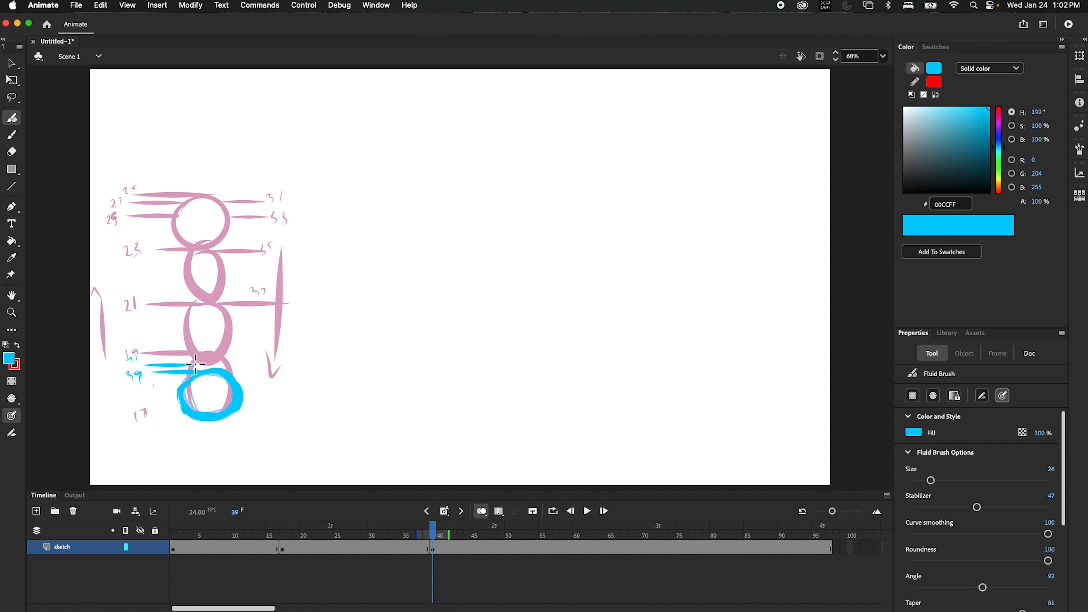
{"action": "left_click_drag", "start_coordinate": [191, 358], "coordinate": [144, 357]}
{"action": "mouse_move", "coordinate": [134, 364]}
{"action": "left_mouse_down"}
{"action": "mouse_move", "coordinate": [139, 371]}
{"action": "mouse_move", "coordinate": [151, 346]}
{"action": "mouse_move", "coordinate": [151, 355]}
{"action": "left_mouse_up"}
Step: Sketch a cyan ball over the third pink loop and draw a cyan tick line along the 21 line
{"action": "left_click_drag", "start_coordinate": [183, 315], "coordinate": [199, 345]}
{"action": "left_click_drag", "start_coordinate": [225, 328], "coordinate": [221, 312]}
{"action": "mouse_move", "coordinate": [191, 307]}
{"action": "left_mouse_down"}
{"action": "mouse_move", "coordinate": [207, 344]}
{"action": "mouse_move", "coordinate": [219, 305]}
{"action": "mouse_move", "coordinate": [231, 345]}
{"action": "mouse_move", "coordinate": [233, 323]}
{"action": "mouse_move", "coordinate": [207, 354]}
{"action": "left_mouse_up"}
{"action": "key", "text": "super+z"}
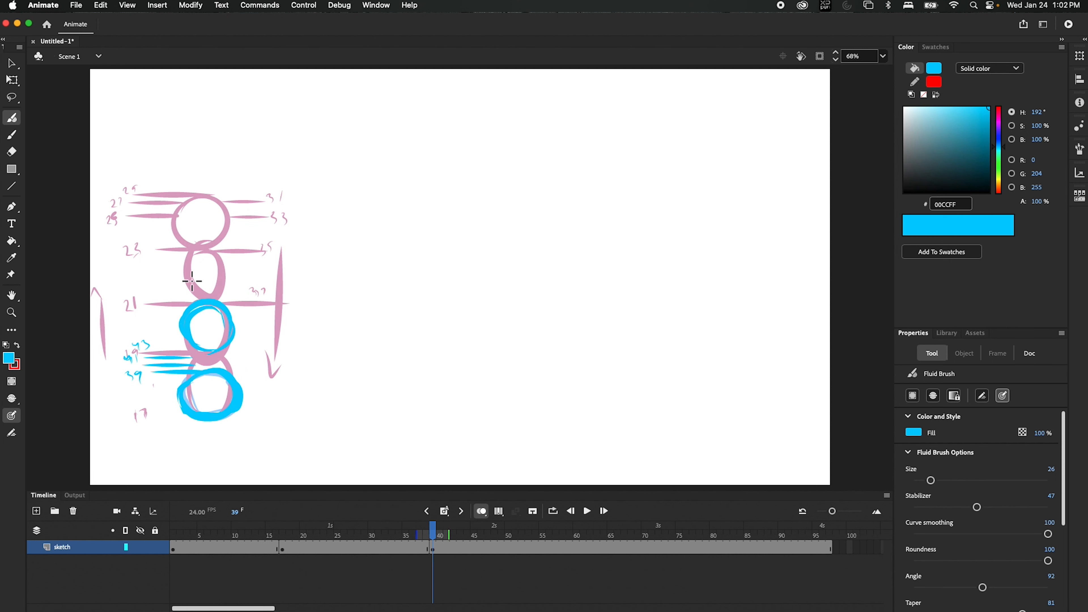
{"action": "left_click_drag", "start_coordinate": [224, 302], "coordinate": [128, 302]}
Step: Draw cyan tick lines left of the upper ball and label them 45, 47 and 49
{"action": "left_click_drag", "start_coordinate": [182, 327], "coordinate": [126, 327]}
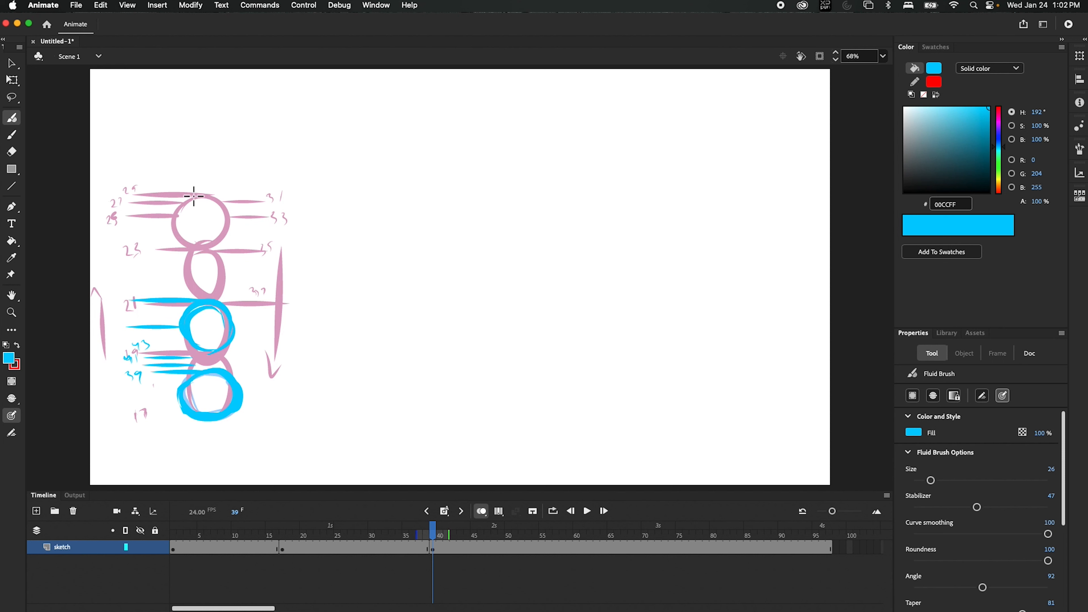
{"action": "left_click_drag", "start_coordinate": [182, 315], "coordinate": [128, 308]}
{"action": "left_click_drag", "start_coordinate": [110, 327], "coordinate": [116, 333]}
{"action": "left_click_drag", "start_coordinate": [120, 324], "coordinate": [118, 314]}
{"action": "left_click_drag", "start_coordinate": [122, 306], "coordinate": [117, 311]}
{"action": "left_click_drag", "start_coordinate": [118, 306], "coordinate": [117, 314]}
{"action": "left_click_drag", "start_coordinate": [123, 306], "coordinate": [123, 313]}
{"action": "left_click_drag", "start_coordinate": [122, 291], "coordinate": [126, 295]}
{"action": "left_click_drag", "start_coordinate": [137, 287], "coordinate": [135, 294]}
Step: Add a right-side cyan tick line labelled 51 and a long line across the lower ball
{"action": "left_click_drag", "start_coordinate": [289, 310], "coordinate": [233, 311]}
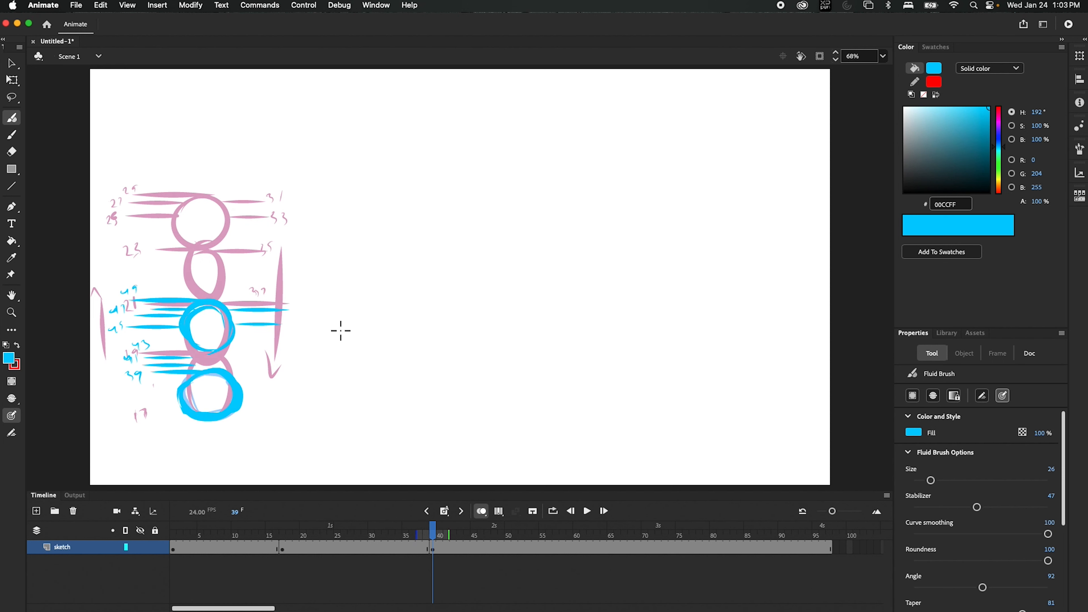
{"action": "key", "text": "super+z"}
{"action": "mouse_move", "coordinate": [232, 315]}
{"action": "left_mouse_down"}
{"action": "mouse_move", "coordinate": [276, 315]}
{"action": "mouse_move", "coordinate": [271, 324]}
{"action": "left_mouse_up"}
{"action": "mouse_move", "coordinate": [299, 305]}
{"action": "left_mouse_down"}
{"action": "mouse_move", "coordinate": [272, 343]}
{"action": "mouse_move", "coordinate": [284, 345]}
{"action": "left_mouse_up"}
{"action": "mouse_move", "coordinate": [151, 551]}
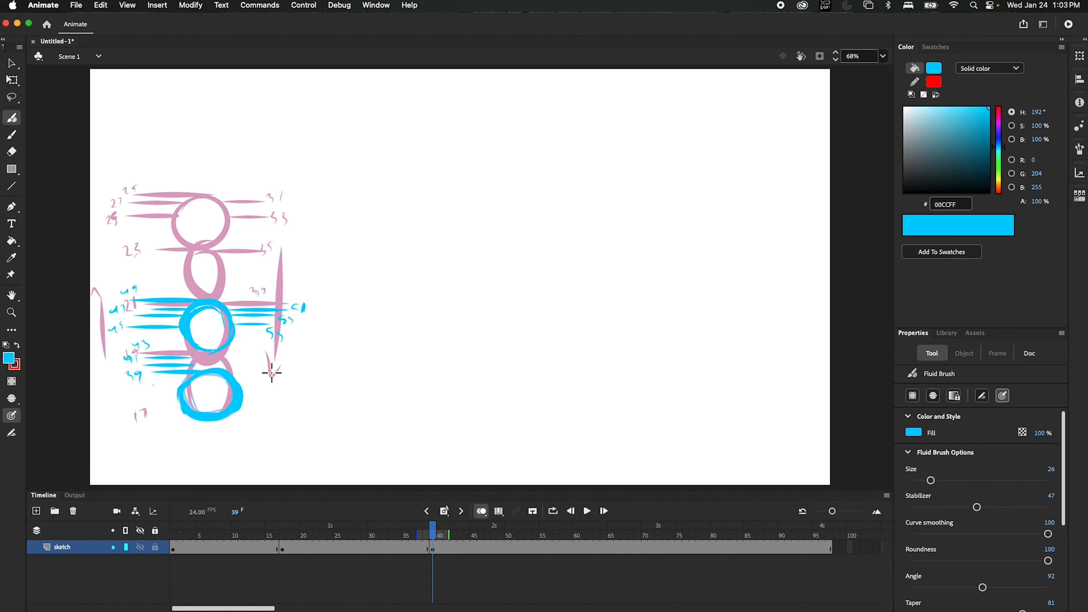
{"action": "left_click_drag", "start_coordinate": [154, 371], "coordinate": [293, 359]}
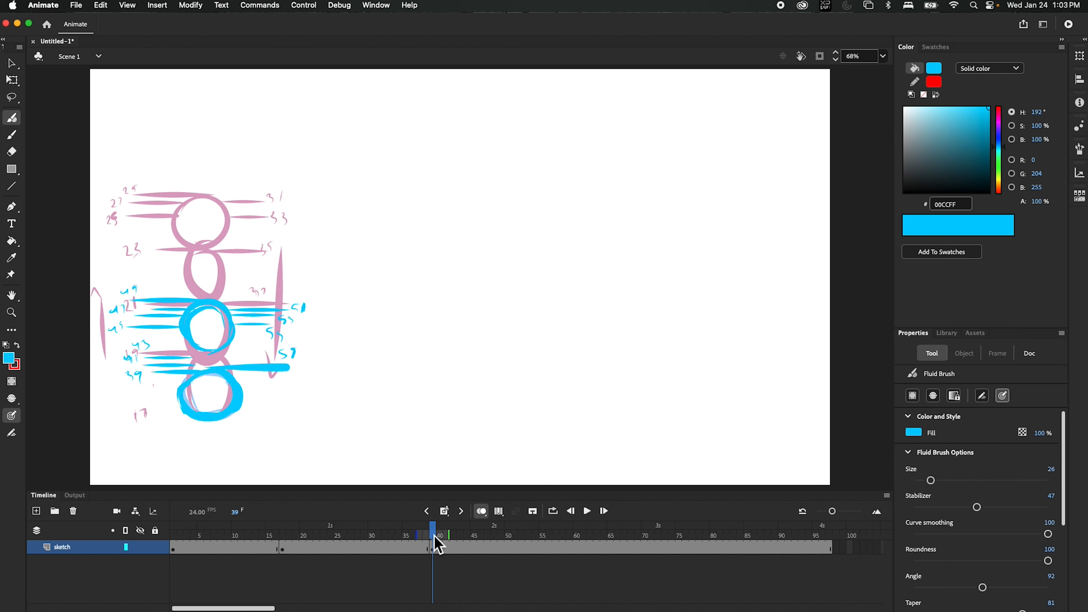
Step: Insert a blank keyframe at frame 59 and make red the active fill colour
{"action": "left_click", "coordinate": [447, 536]}
{"action": "left_click_drag", "start_coordinate": [454, 542], "coordinate": [571, 575]}
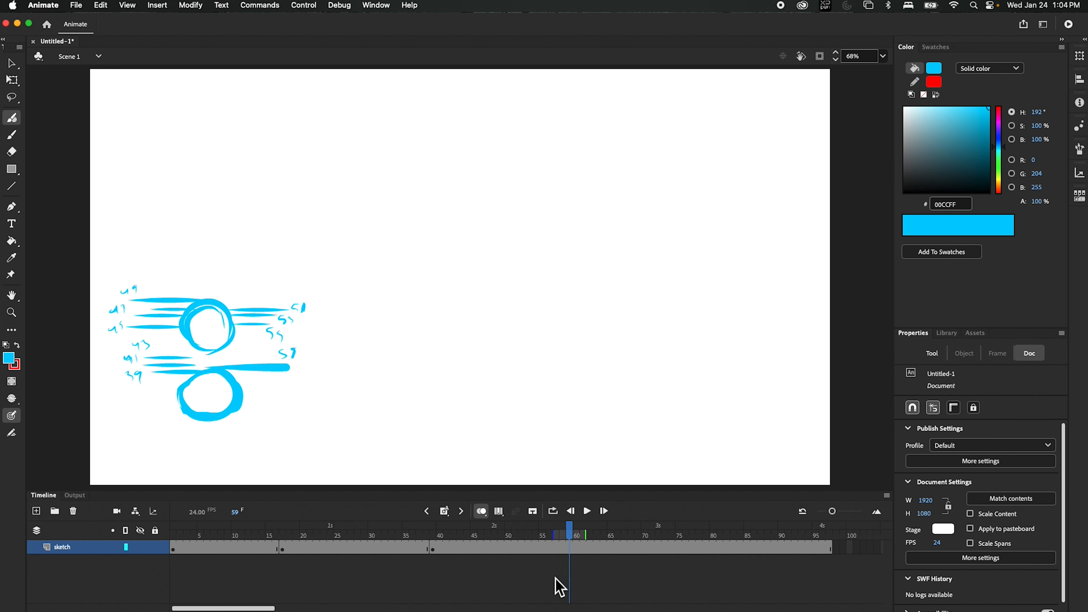
{"action": "left_click", "coordinate": [444, 515]}
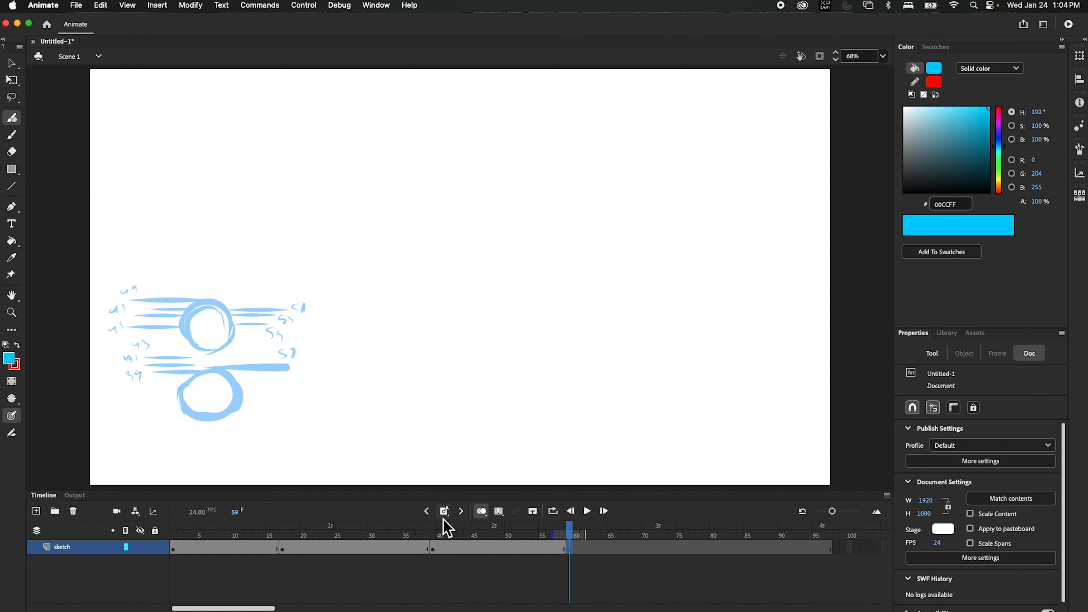
{"action": "left_click", "coordinate": [20, 347]}
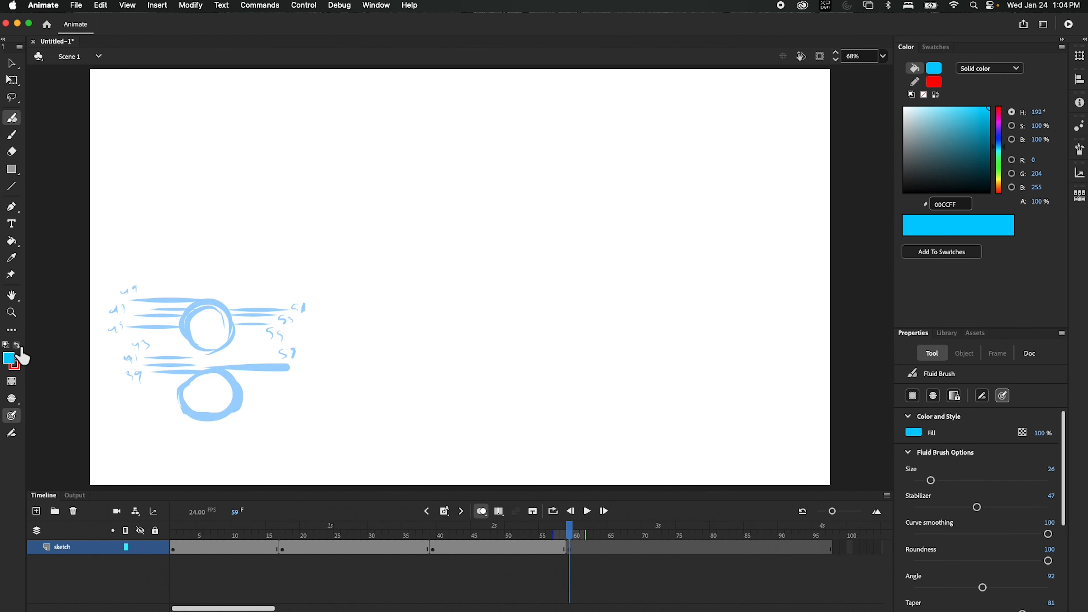
{"action": "left_click", "coordinate": [18, 346]}
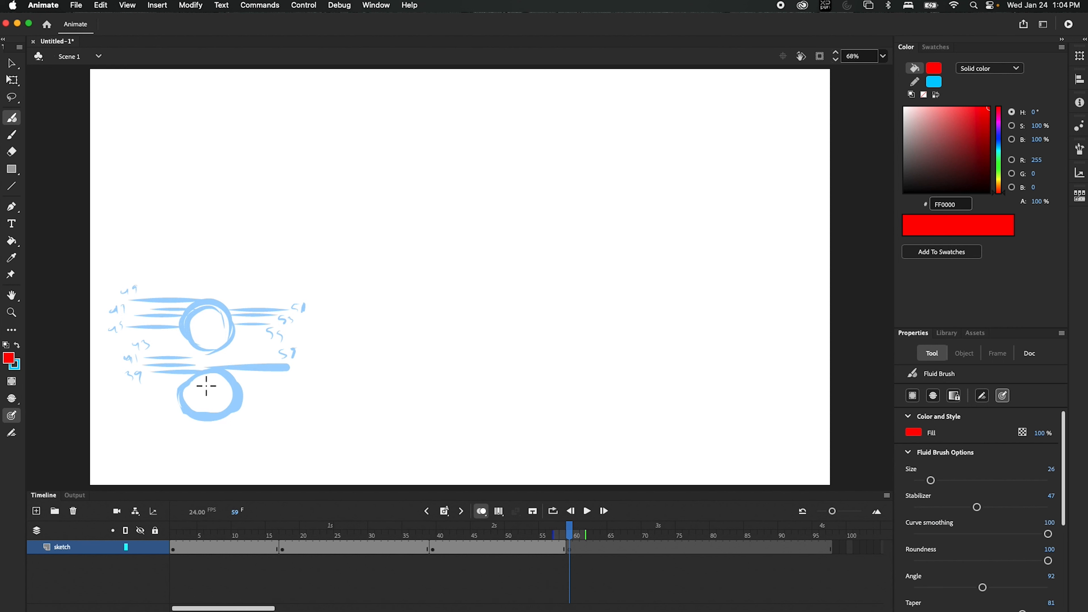
Step: Trace a red ball over the lower onion-skin ball with a rightward tick line, then return to frame 1
{"action": "left_click_drag", "start_coordinate": [237, 398], "coordinate": [209, 417]}
{"action": "mouse_move", "coordinate": [217, 376]}
{"action": "left_mouse_down"}
{"action": "mouse_move", "coordinate": [219, 425]}
{"action": "mouse_move", "coordinate": [242, 385]}
{"action": "mouse_move", "coordinate": [237, 371]}
{"action": "mouse_move", "coordinate": [201, 418]}
{"action": "mouse_move", "coordinate": [216, 369]}
{"action": "left_mouse_up"}
{"action": "key", "text": "super+z"}
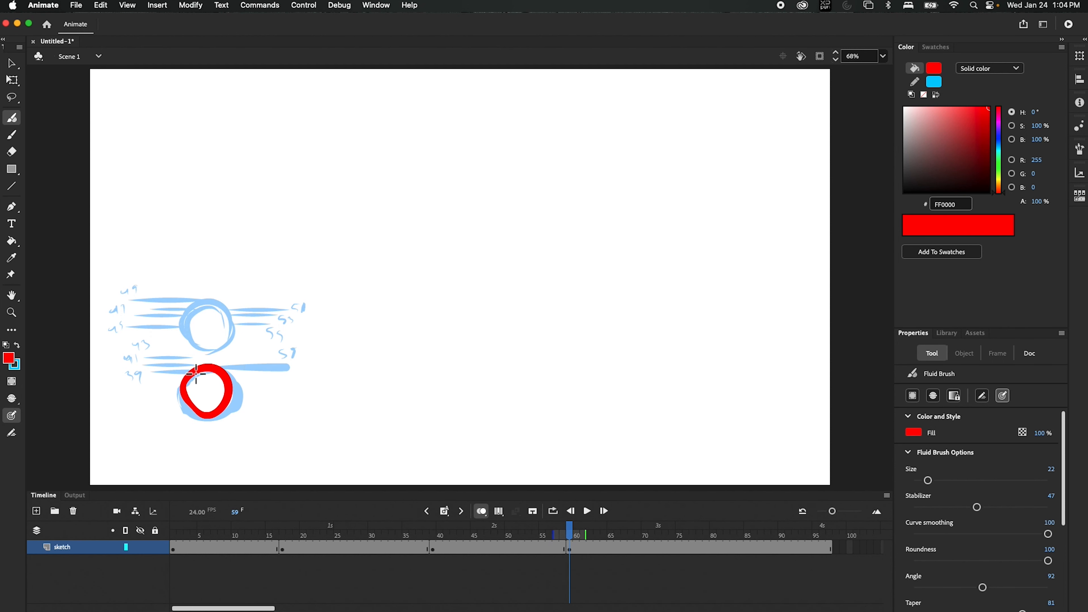
{"action": "mouse_move", "coordinate": [206, 358]}
{"action": "left_mouse_down"}
{"action": "mouse_move", "coordinate": [198, 363]}
{"action": "mouse_move", "coordinate": [224, 363]}
{"action": "left_mouse_up"}
{"action": "left_click_drag", "start_coordinate": [234, 412], "coordinate": [276, 412]}
{"action": "mouse_move", "coordinate": [571, 525]}
{"action": "left_mouse_down"}
{"action": "mouse_move", "coordinate": [359, 575]}
{"action": "mouse_move", "coordinate": [193, 575]}
{"action": "mouse_move", "coordinate": [174, 564]}
{"action": "left_mouse_up"}
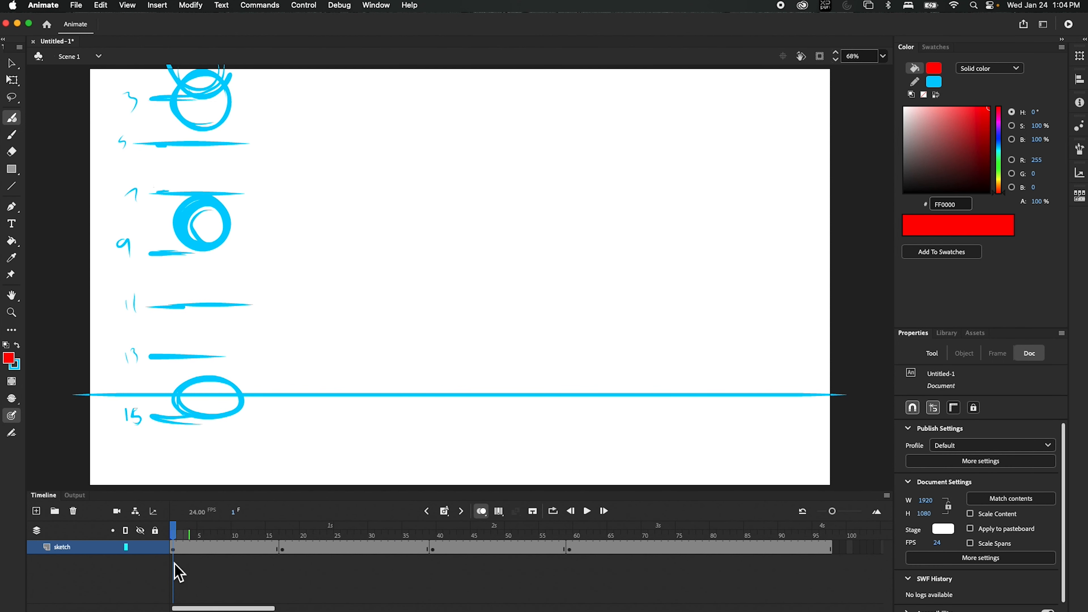